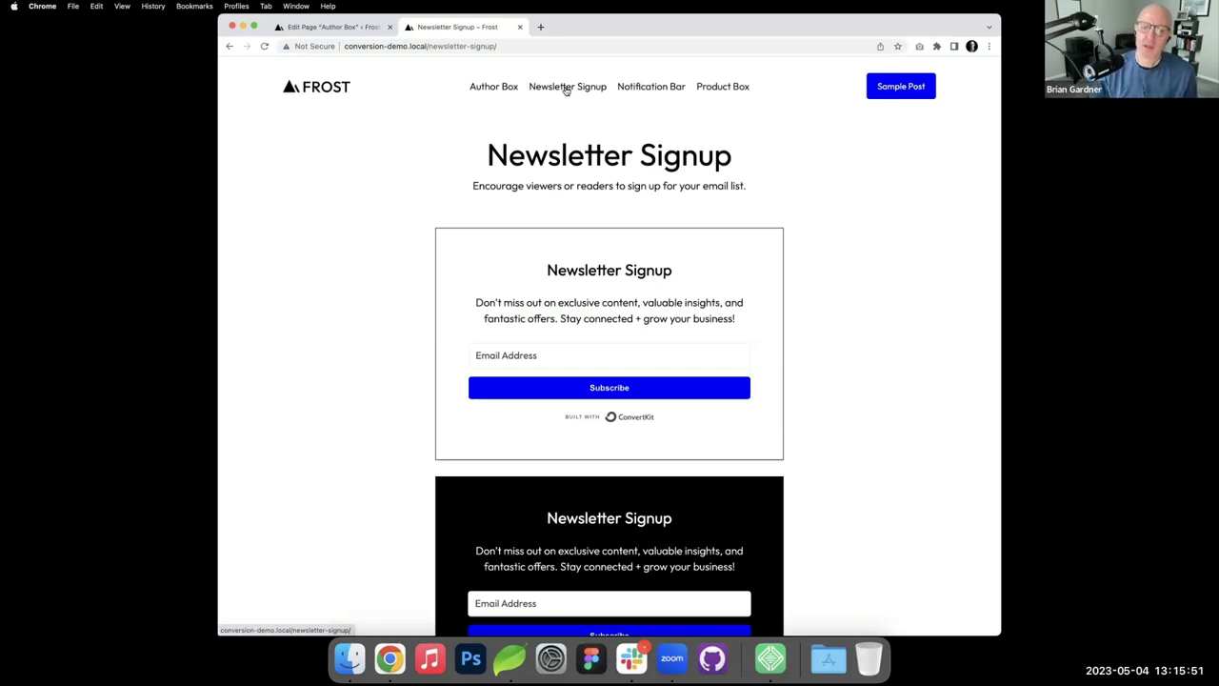
# Step: Open the Newsletter Signup page in the editor from the All Pages list
pyautogui.click(331, 26)
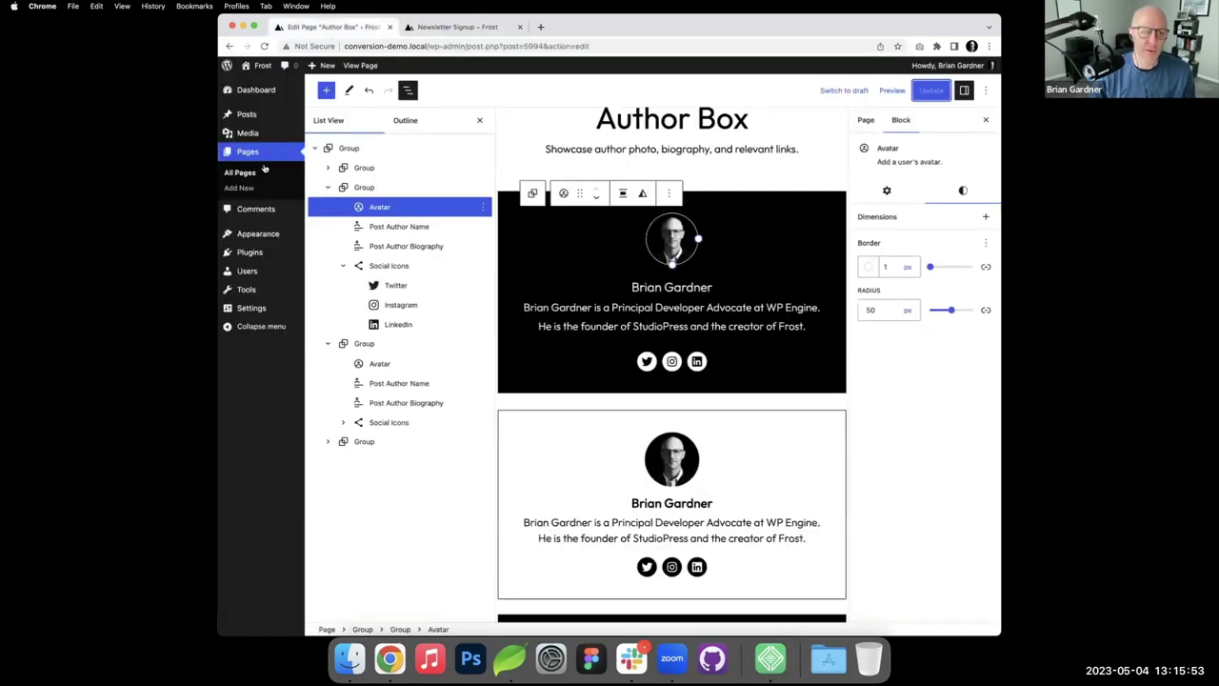
pyautogui.click(253, 172)
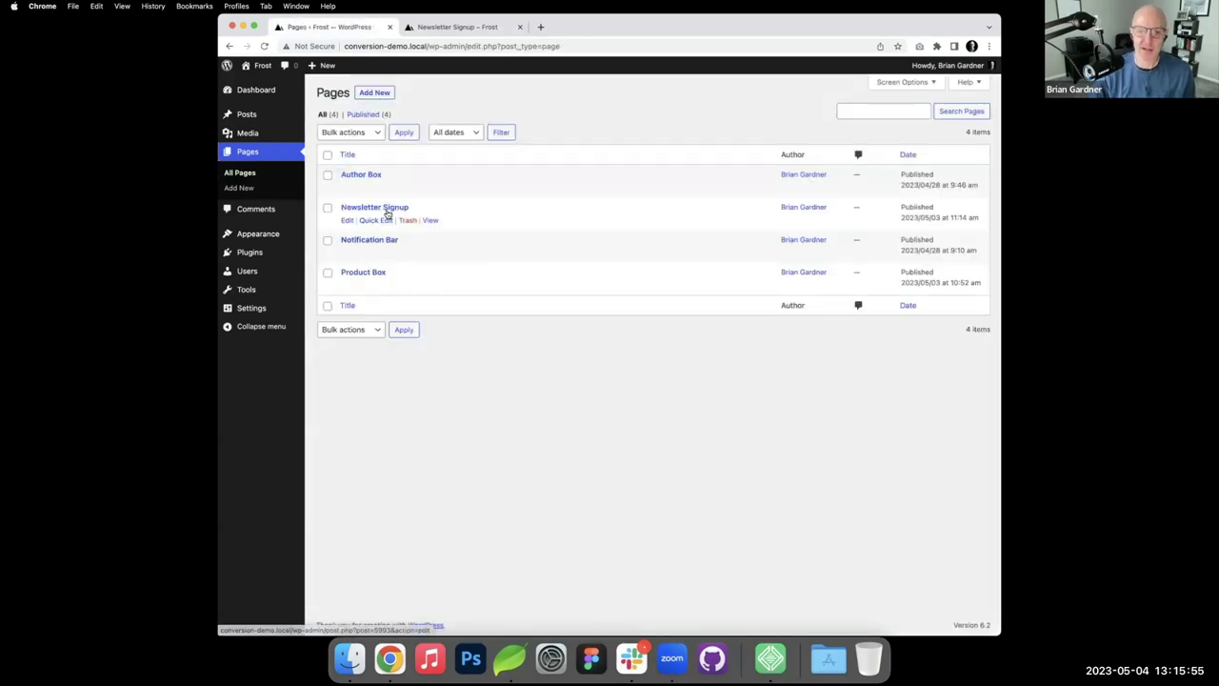
pyautogui.click(386, 210)
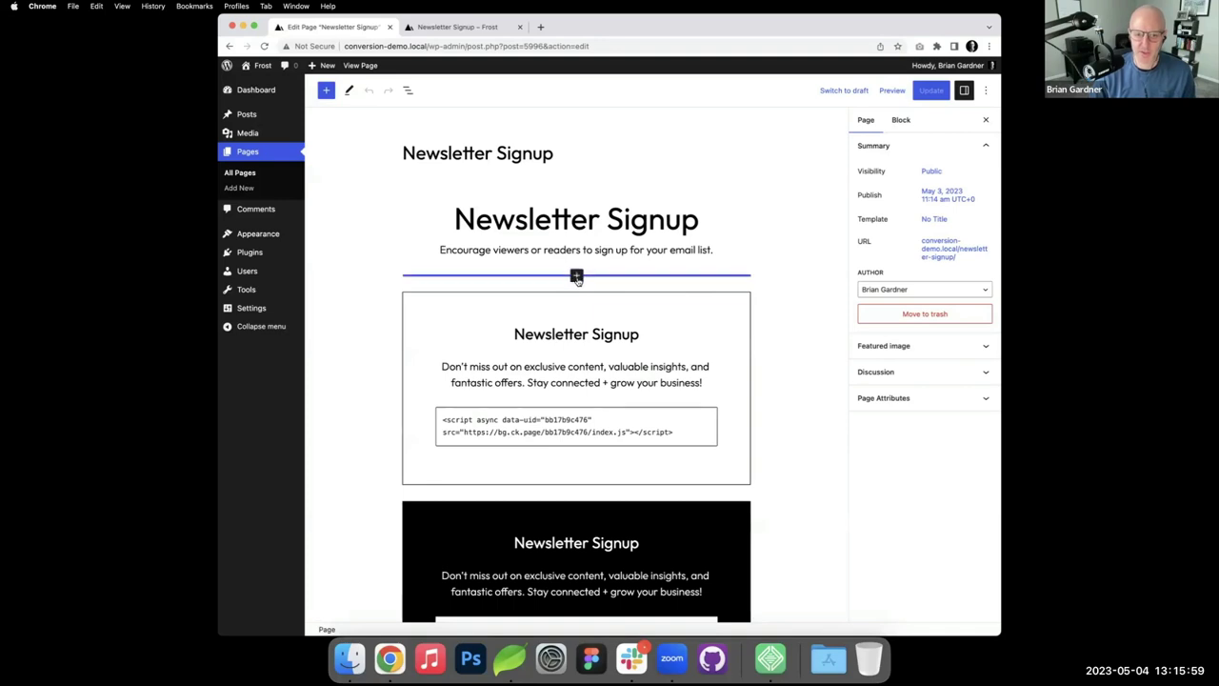
# Step: Insert a Group block below the intro containing a heading titled 'Newsletter Signup'
pyautogui.click(576, 277)
pyautogui.click(521, 362)
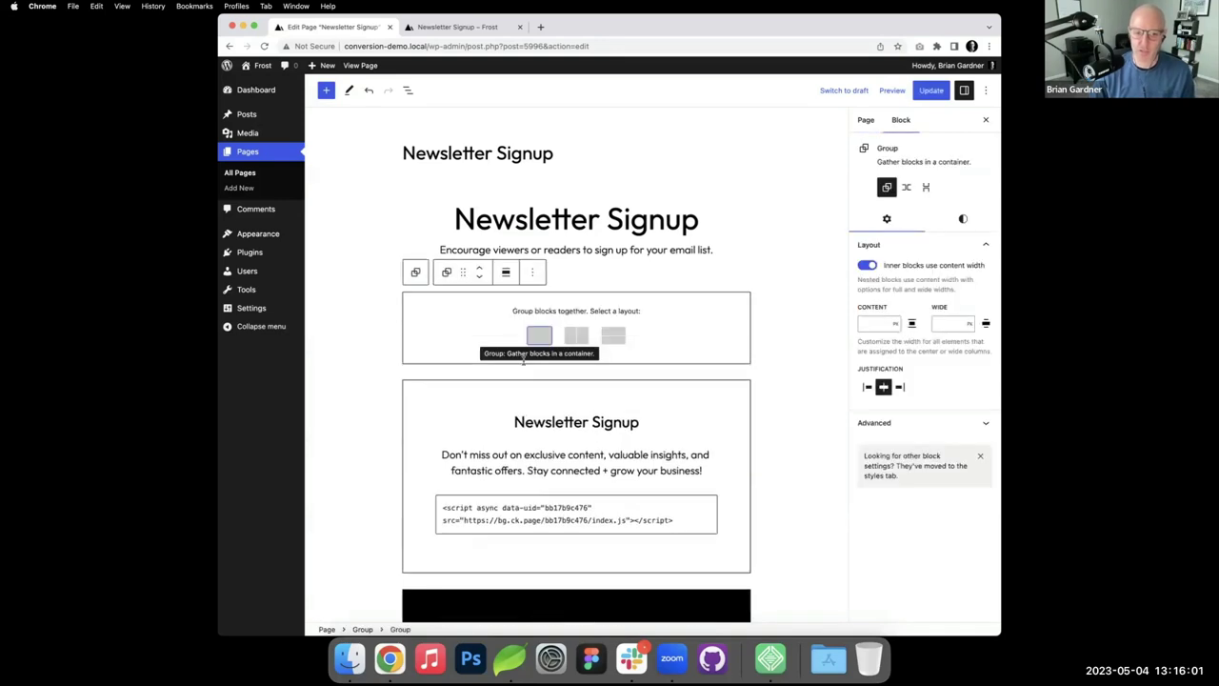
pyautogui.click(539, 335)
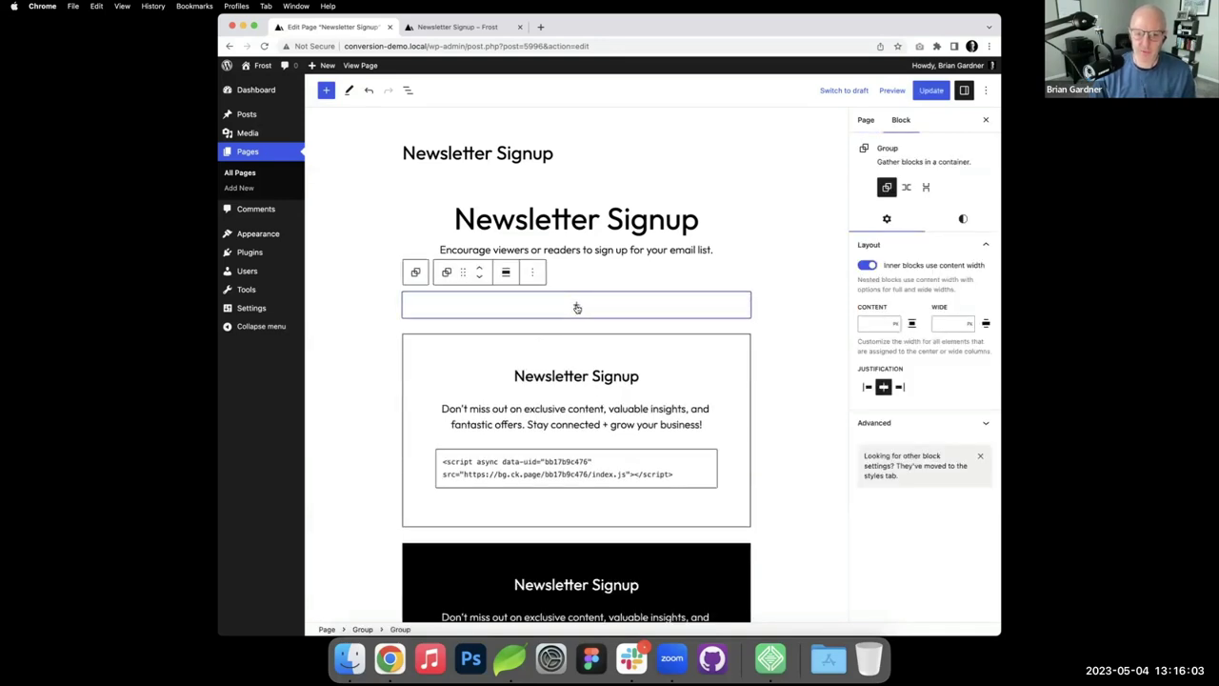
pyautogui.click(577, 307)
pyautogui.click(626, 396)
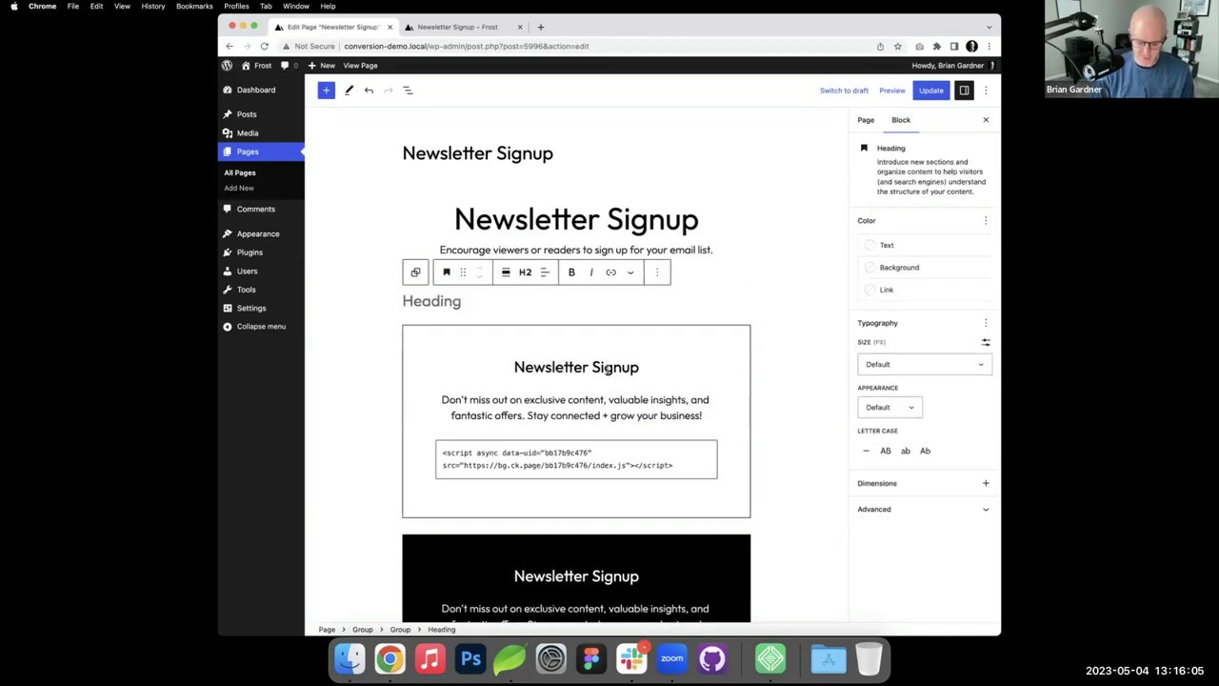
pyautogui.write('Newsloett')
pyautogui.press('BackSpace')
pyautogui.press('BackSpace')
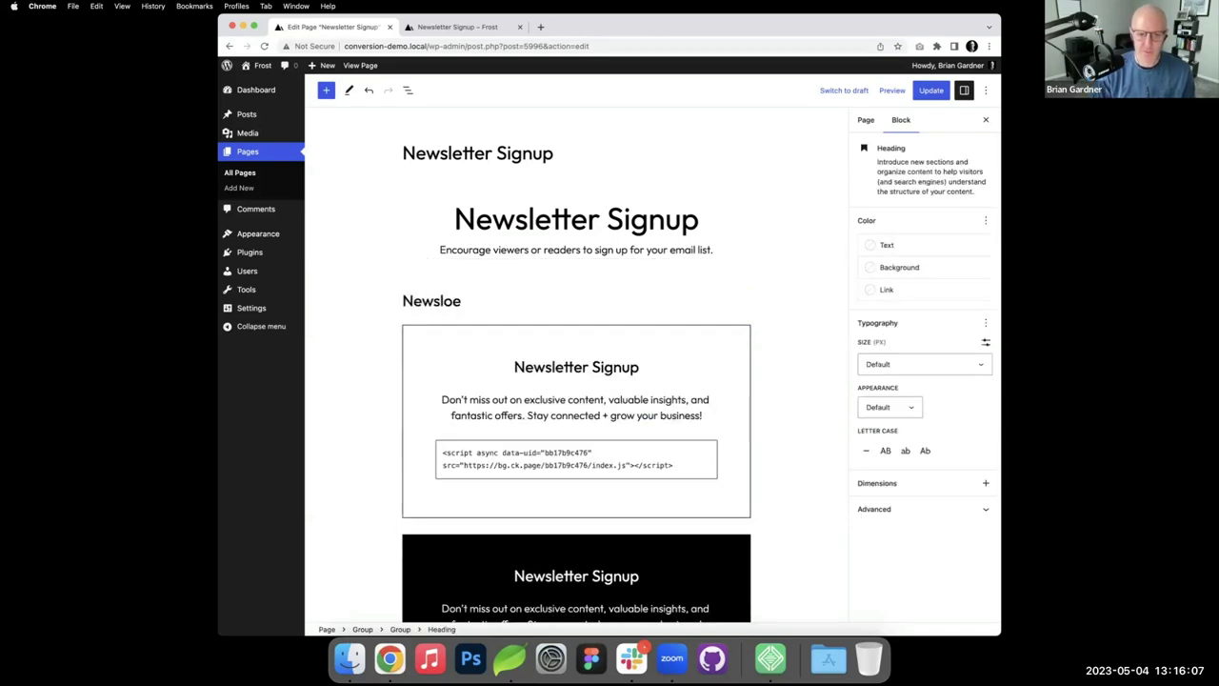
pyautogui.press('BackSpace')
pyautogui.press('BackSpace')
pyautogui.write('etter Signu')
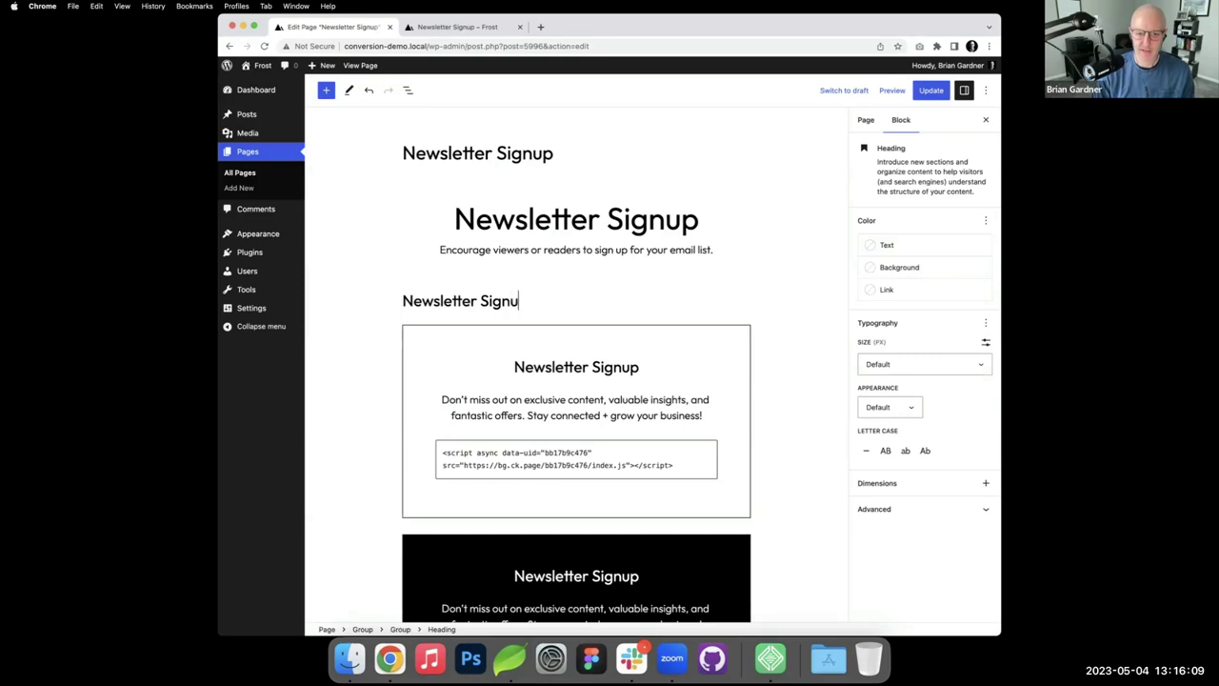
pyautogui.write('p')
# Step: Copy the existing promo sentence into a new paragraph under the heading
pyautogui.tripleClick(668, 408)
pyautogui.press('super+c')
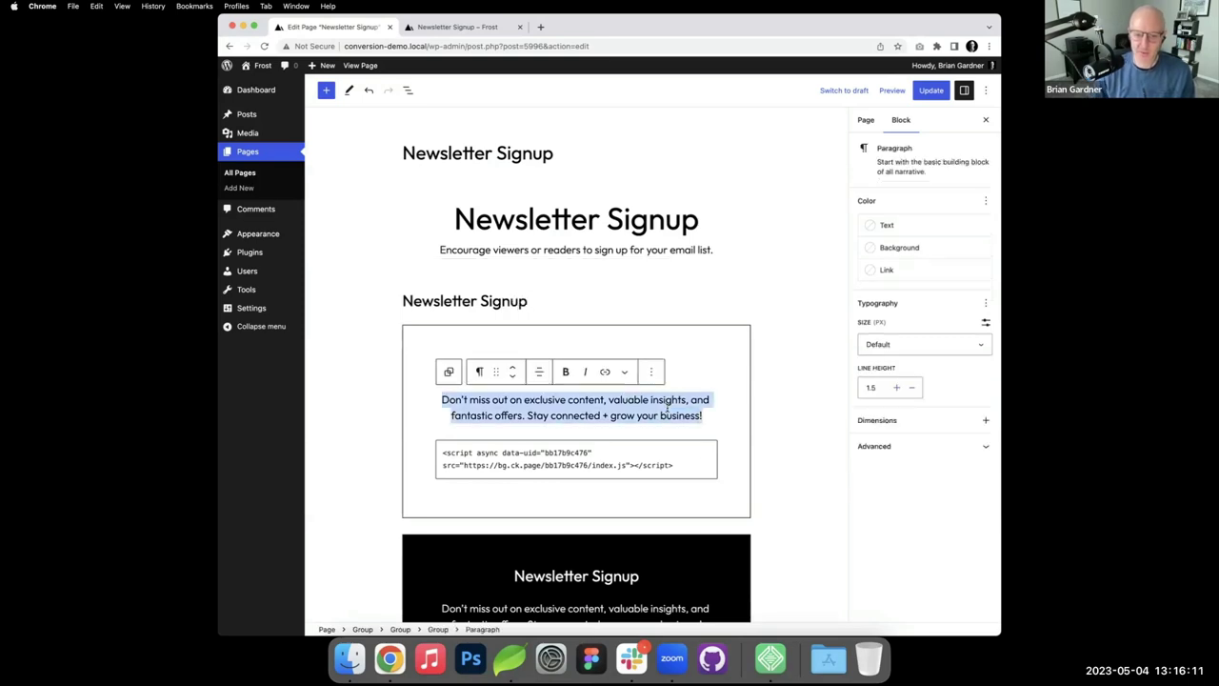
pyautogui.click(539, 299)
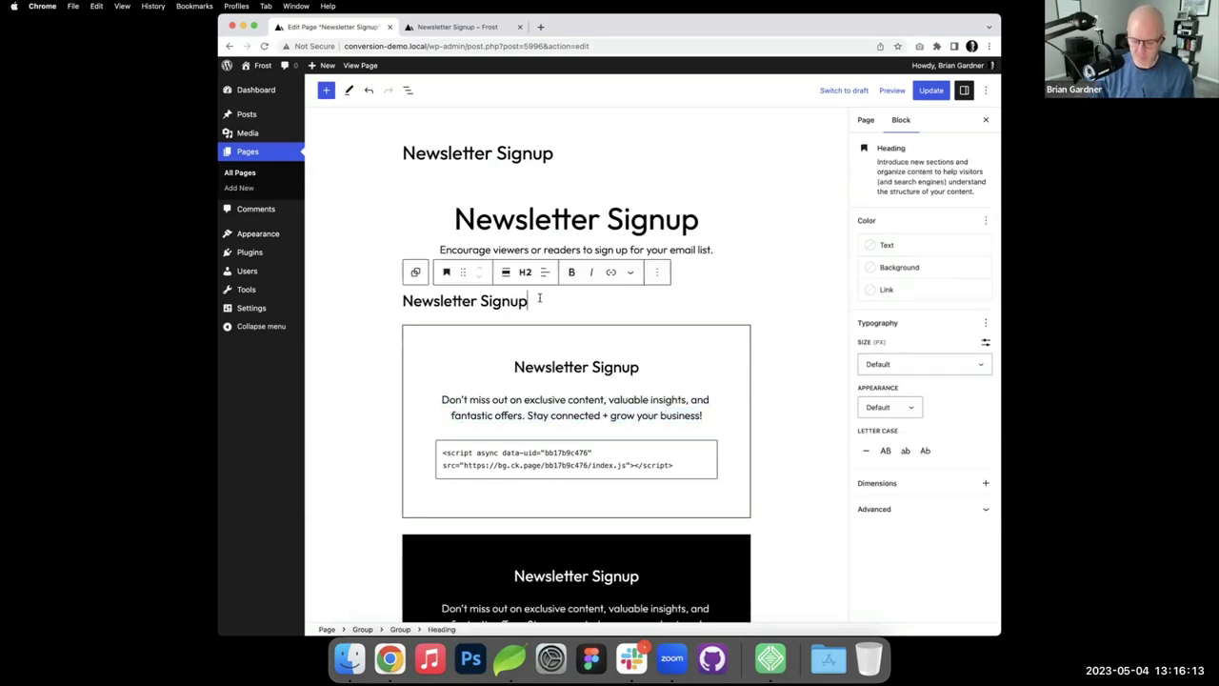
pyautogui.press('Return')
pyautogui.press('super+v')
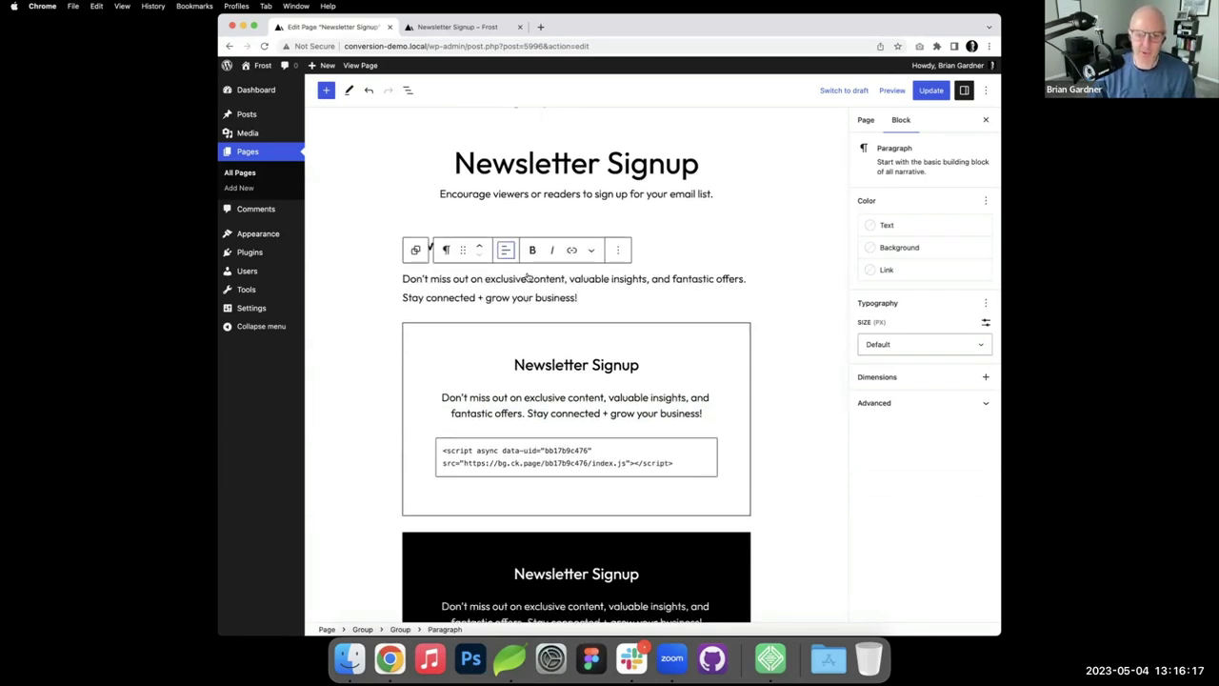
pyautogui.click(506, 250)
pyautogui.click(506, 249)
# Step: Copy the existing script embed and paste it into a new Custom HTML block below the paragraph
pyautogui.click(627, 461)
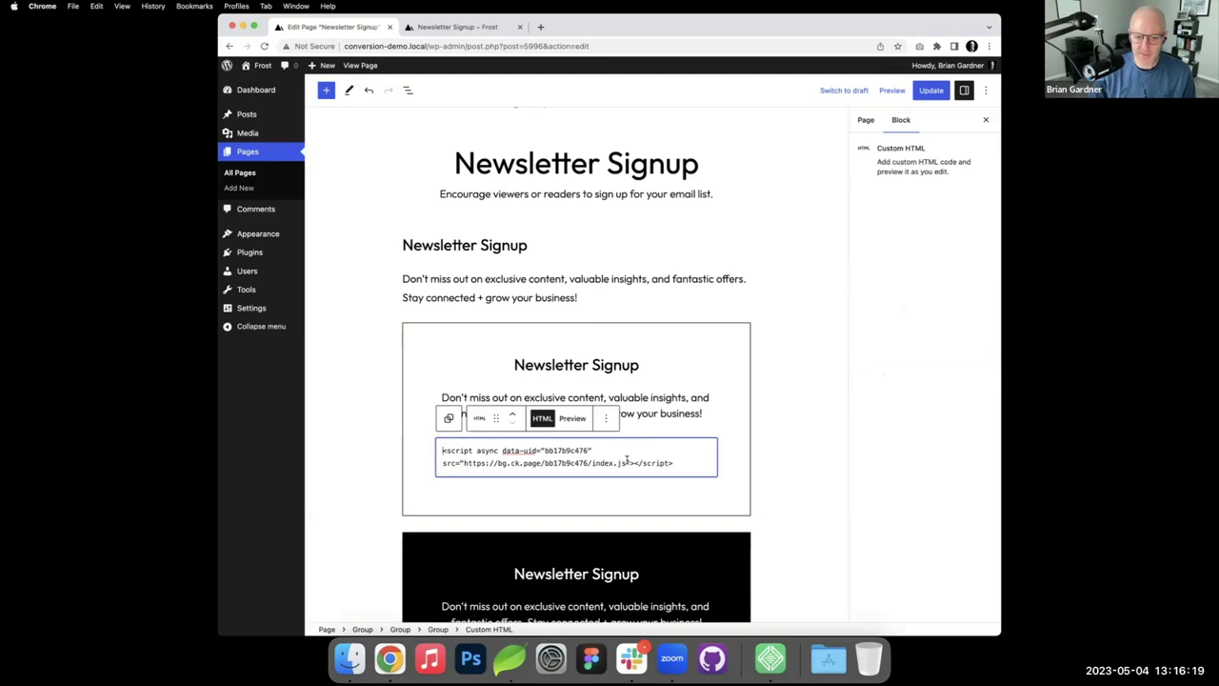
pyautogui.press('super+a')
pyautogui.press('super+c')
pyautogui.click(598, 294)
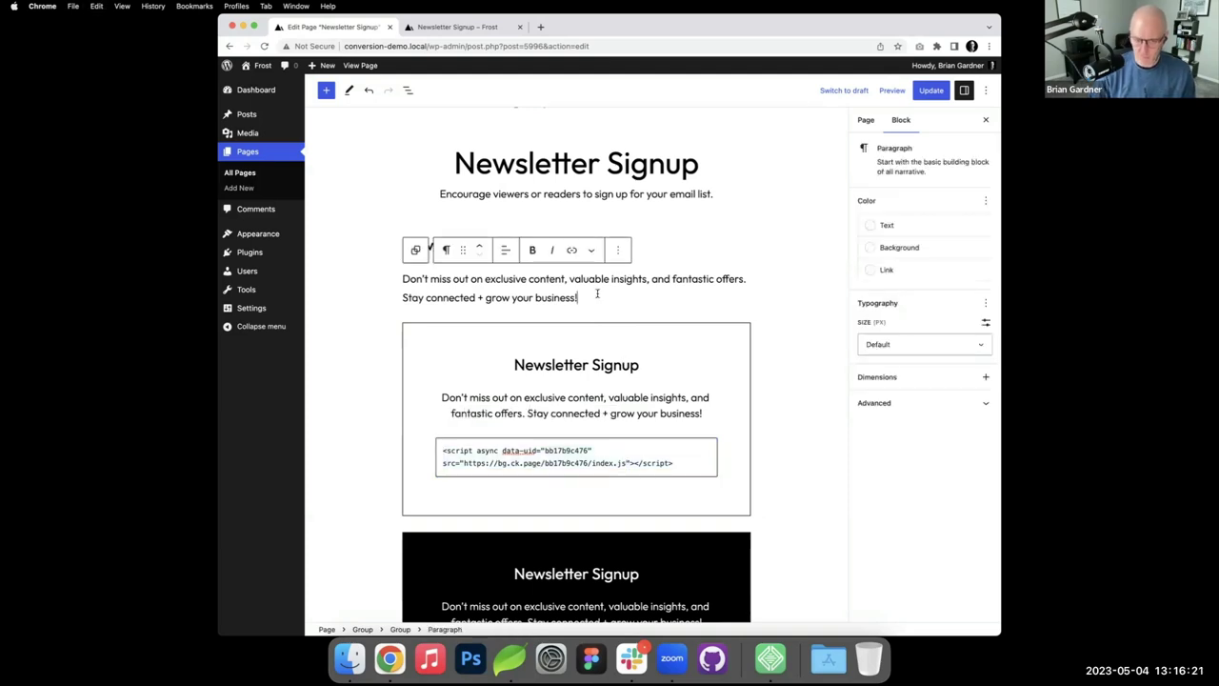
pyautogui.press('Return')
pyautogui.write('/cu')
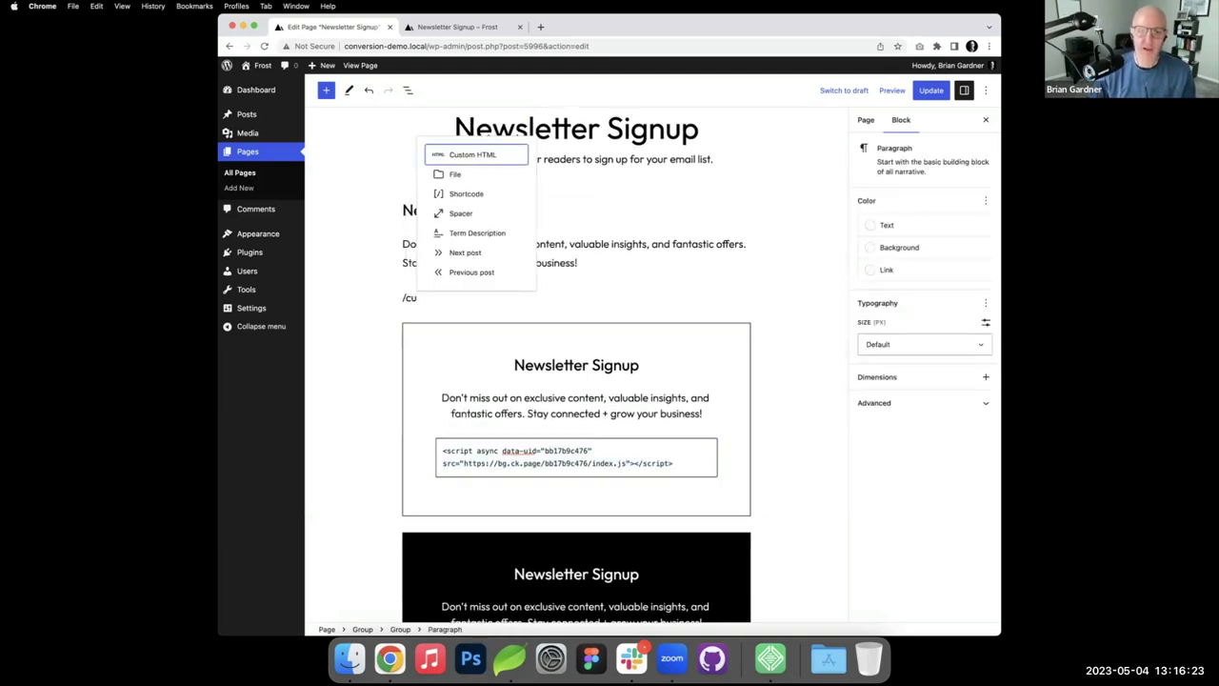
pyautogui.click(473, 155)
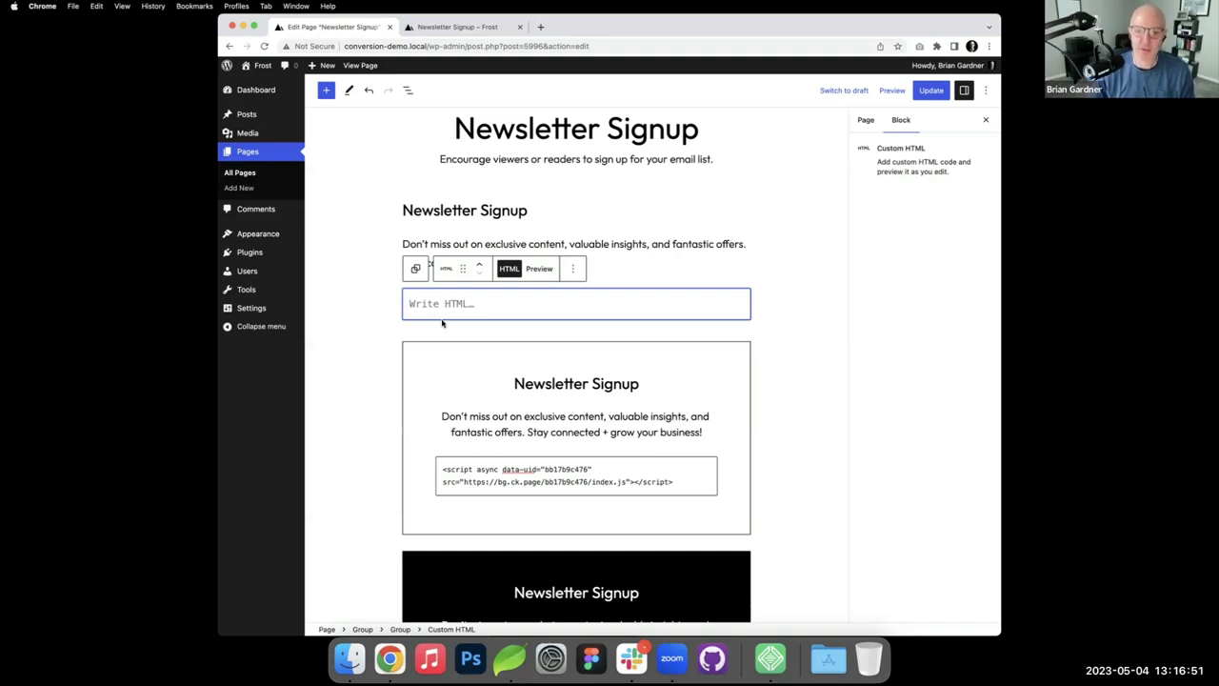
pyautogui.press('super+v')
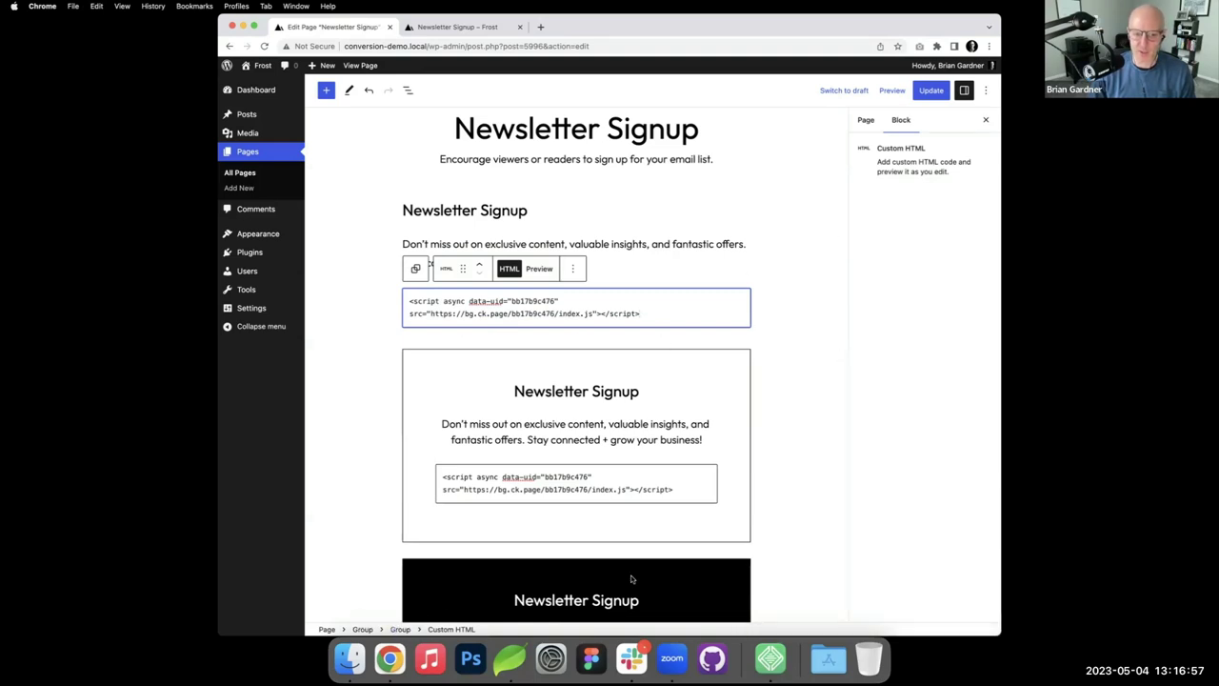
# Step: Give the new group a black 1 px border and small inner padding
pyautogui.click(400, 629)
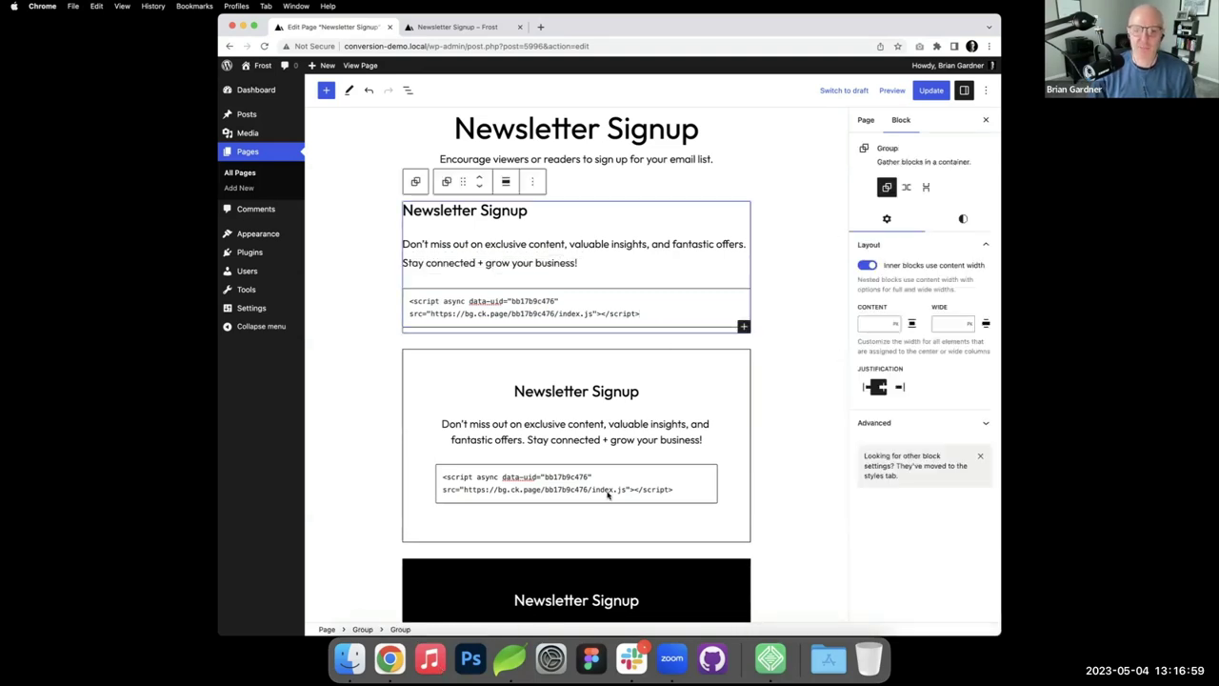
pyautogui.click(962, 219)
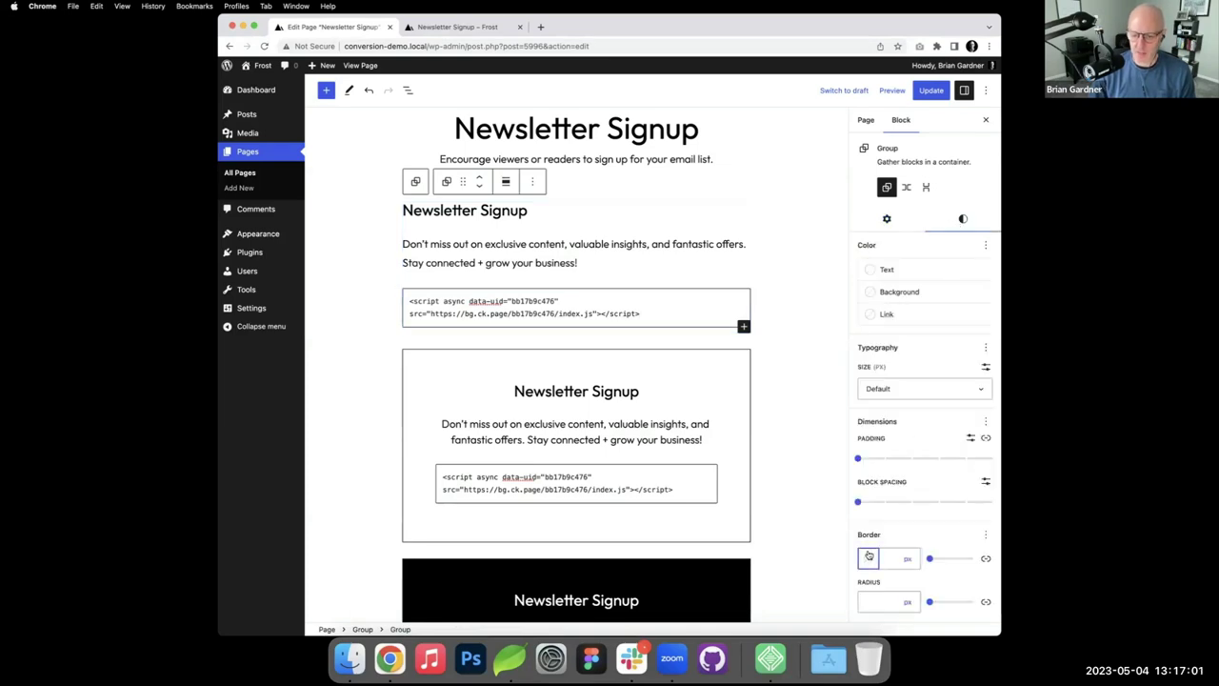
pyautogui.click(869, 558)
pyautogui.click(731, 512)
pyautogui.click(876, 484)
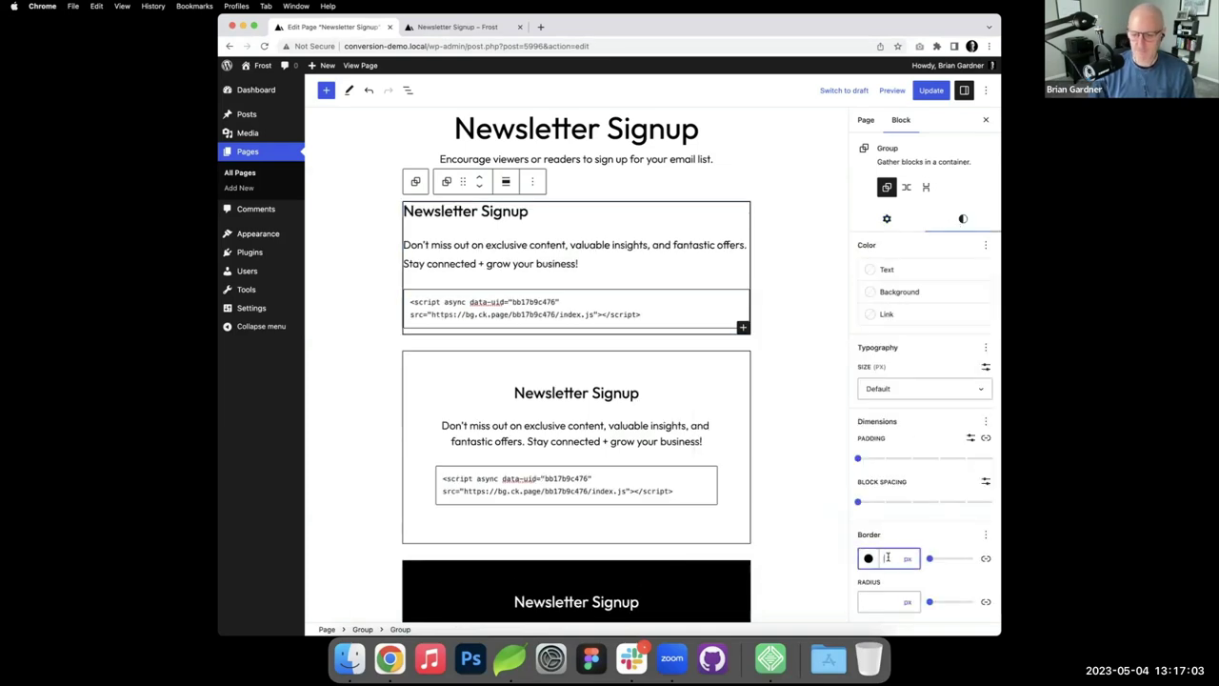
pyautogui.moveTo(857, 458); pyautogui.dragTo(919, 460)
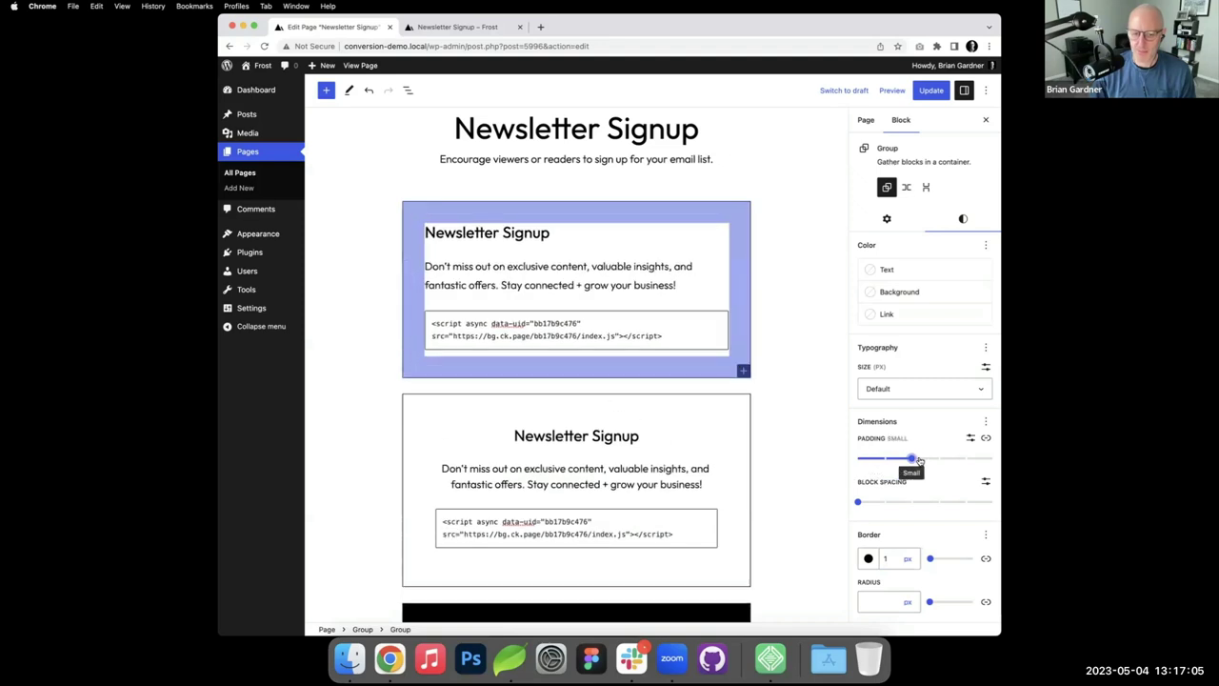
# Step: Center-align both the heading and the promo paragraph in the group
pyautogui.click(540, 232)
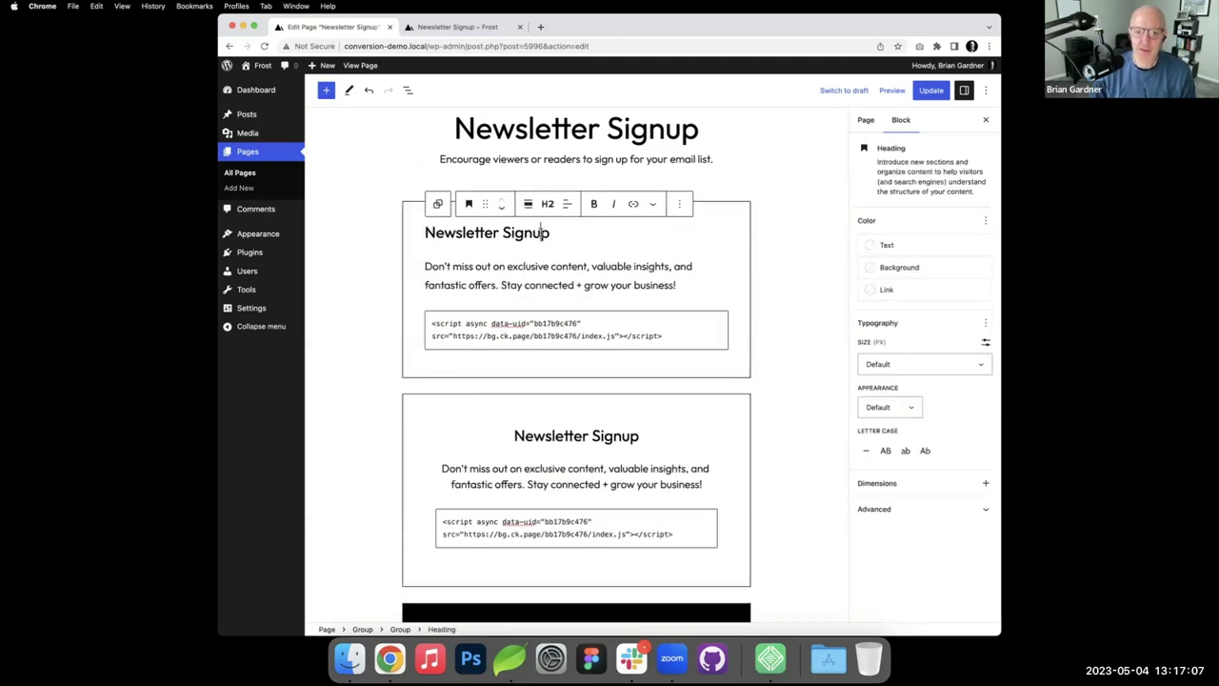
pyautogui.click(568, 205)
pyautogui.click(615, 258)
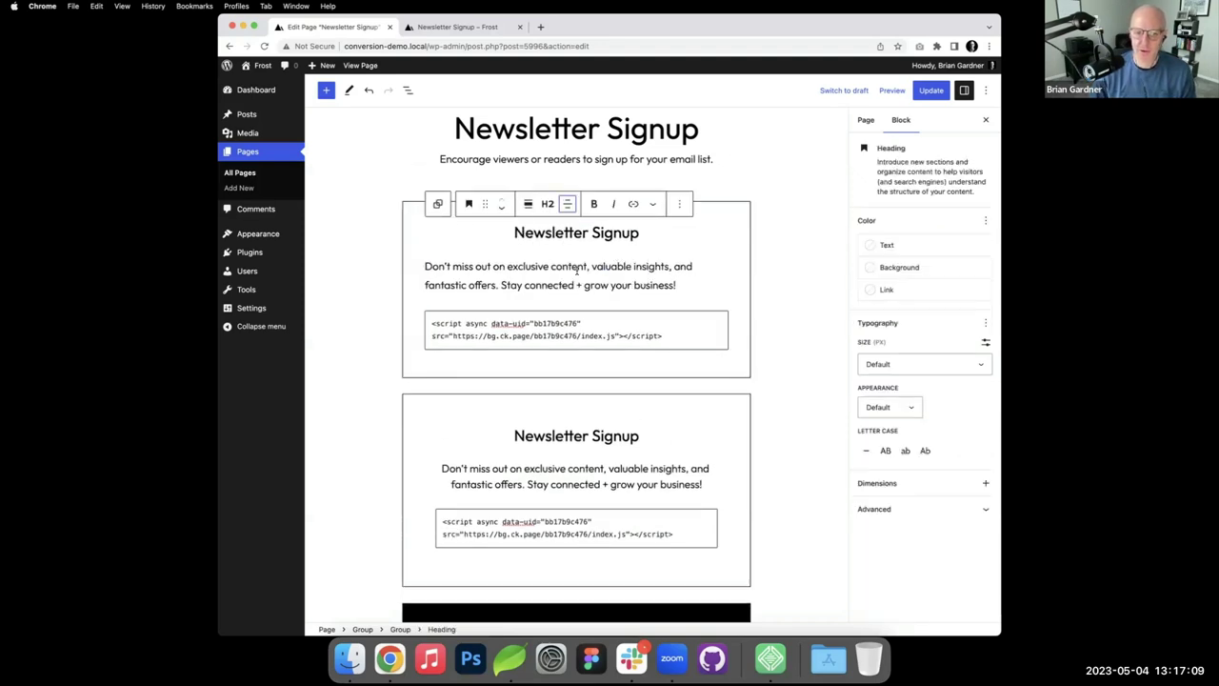
pyautogui.click(576, 270)
pyautogui.click(529, 240)
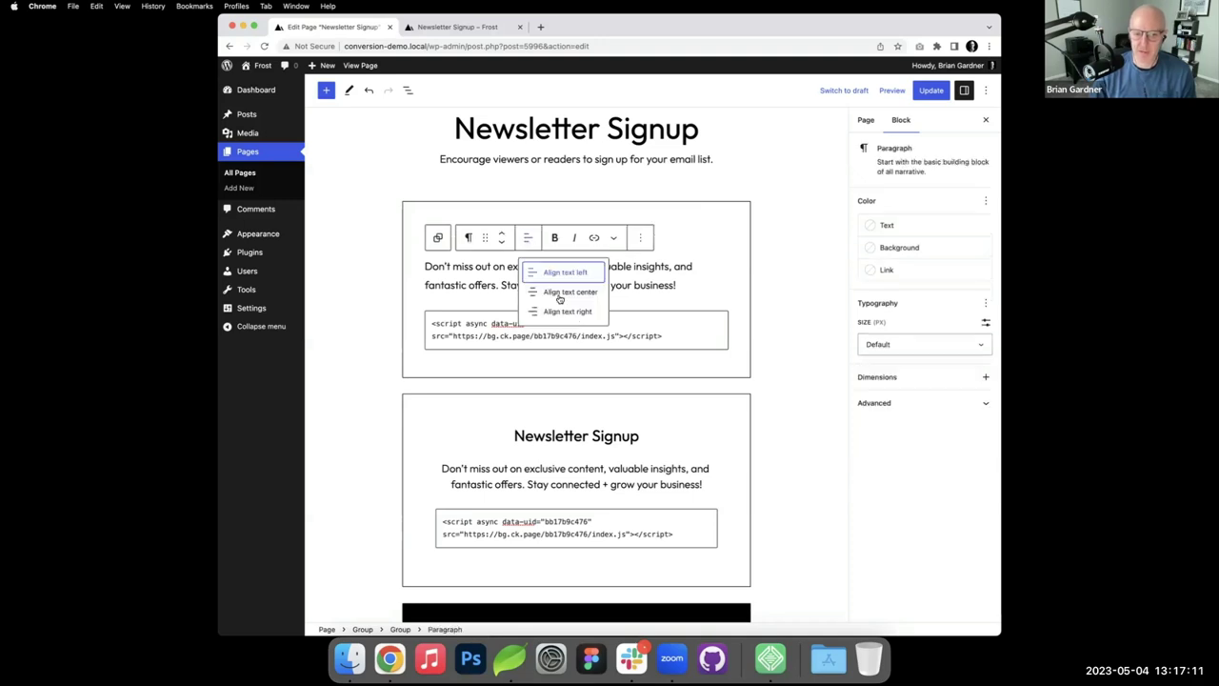
pyautogui.click(567, 292)
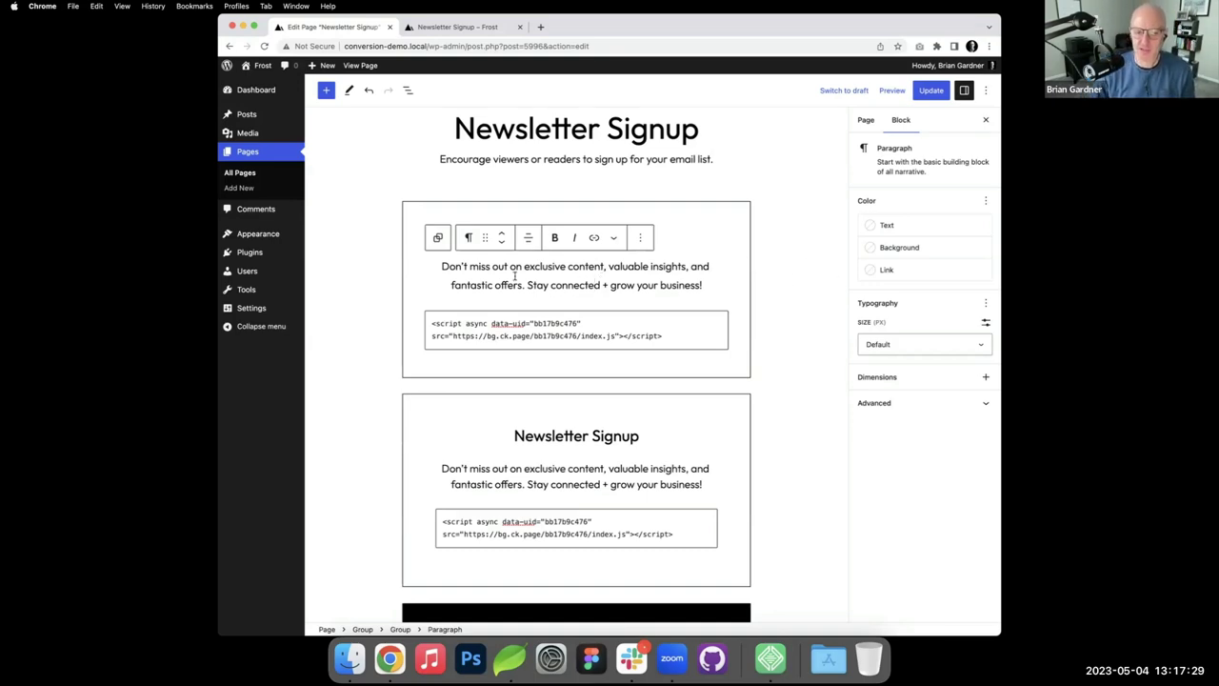
# Step: Set the promo paragraph's line height to 1.5 and update the page
pyautogui.click(986, 303)
pyautogui.click(903, 434)
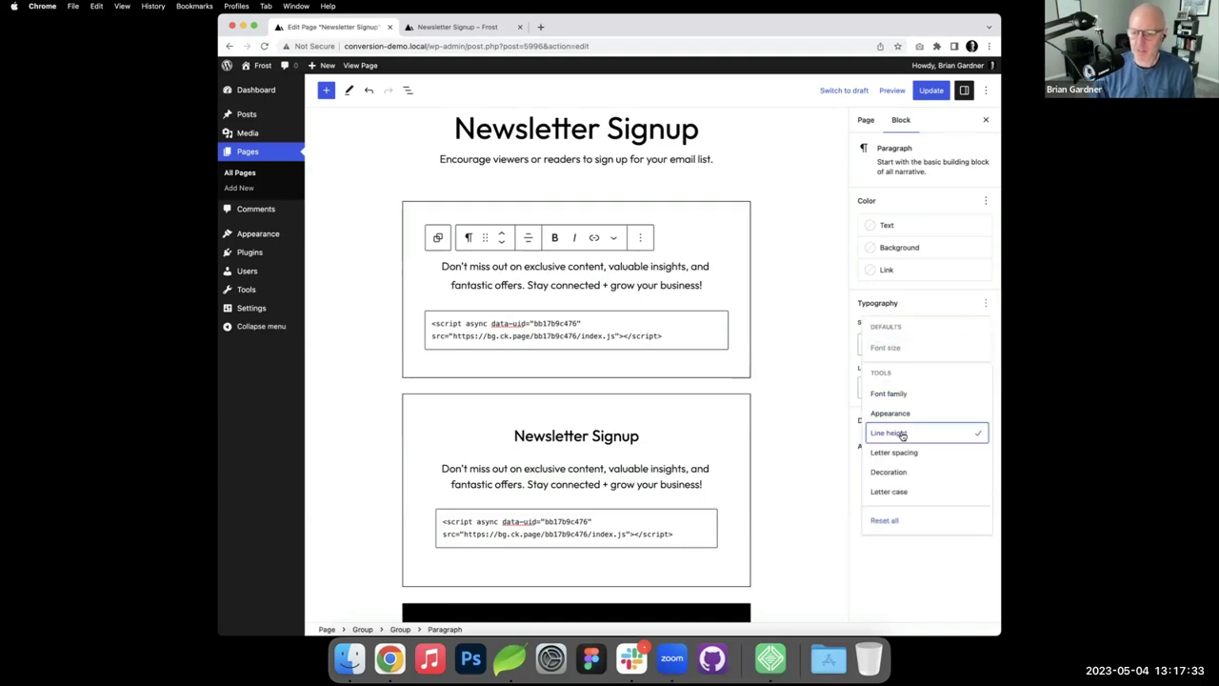
pyautogui.click(924, 317)
pyautogui.click(872, 387)
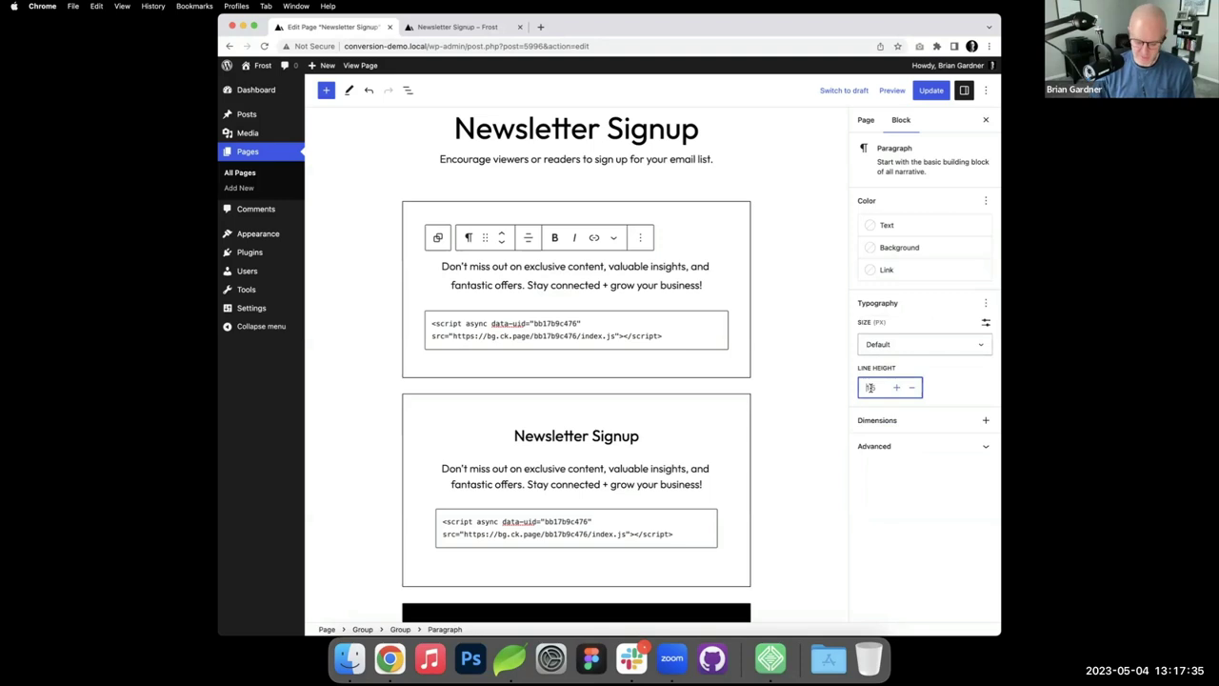
pyautogui.write('1.5')
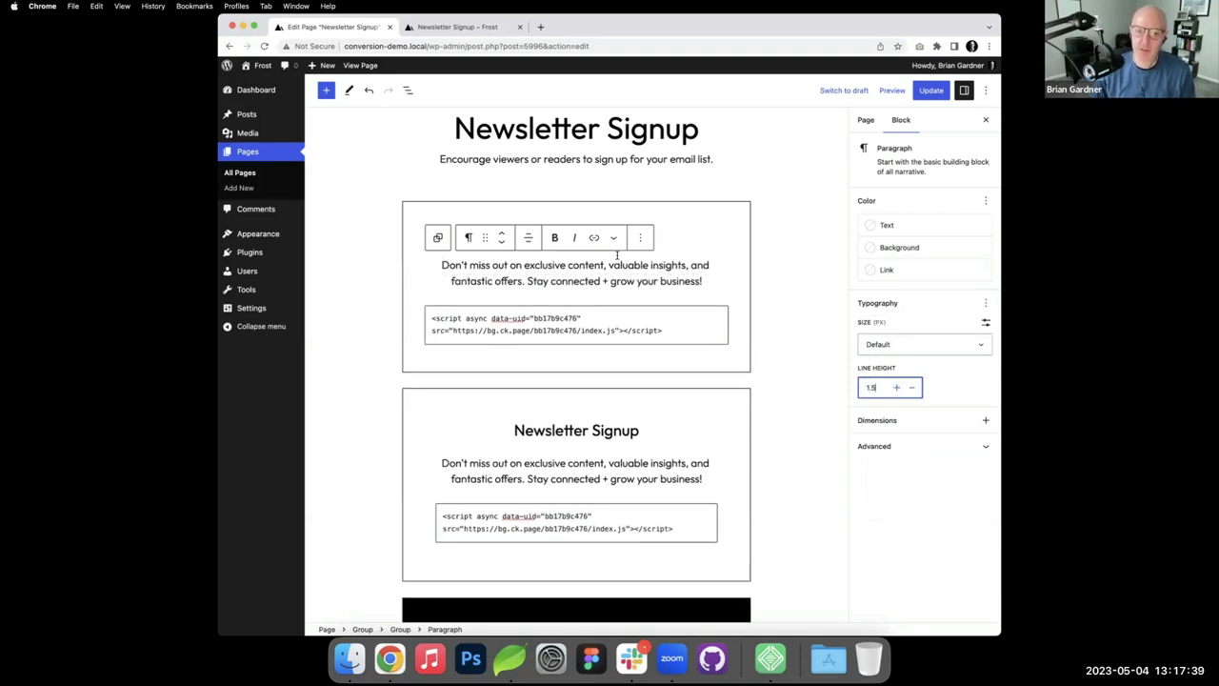
pyautogui.click(676, 266)
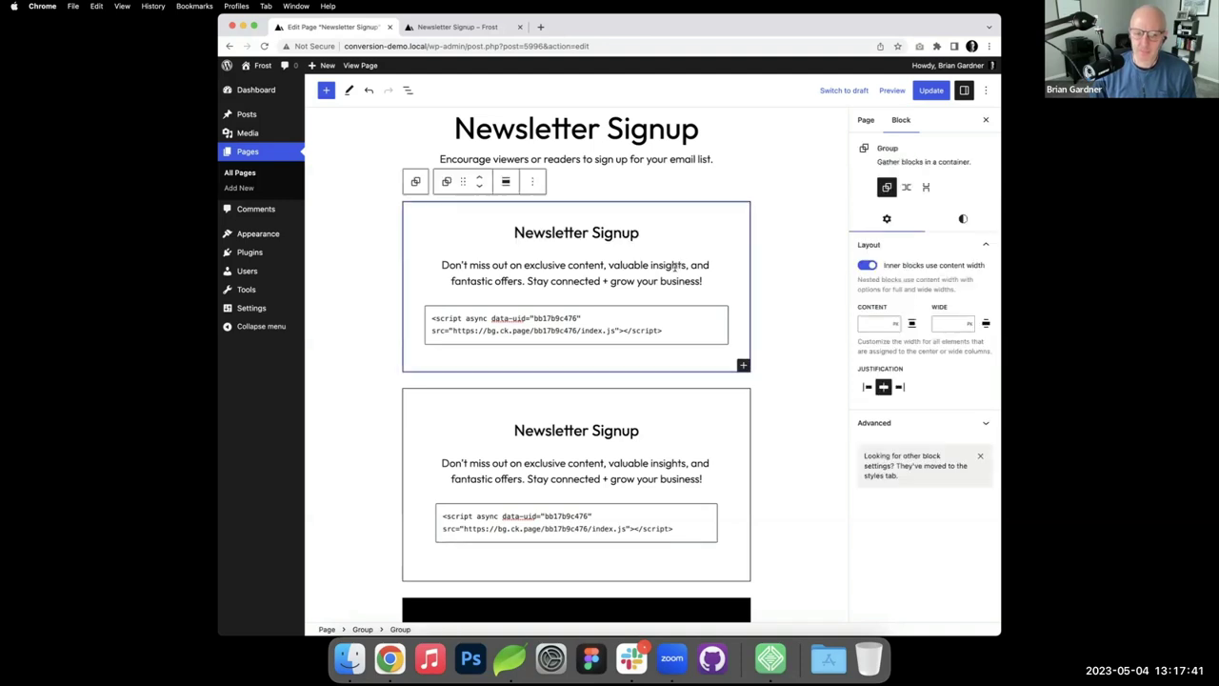
pyautogui.click(933, 92)
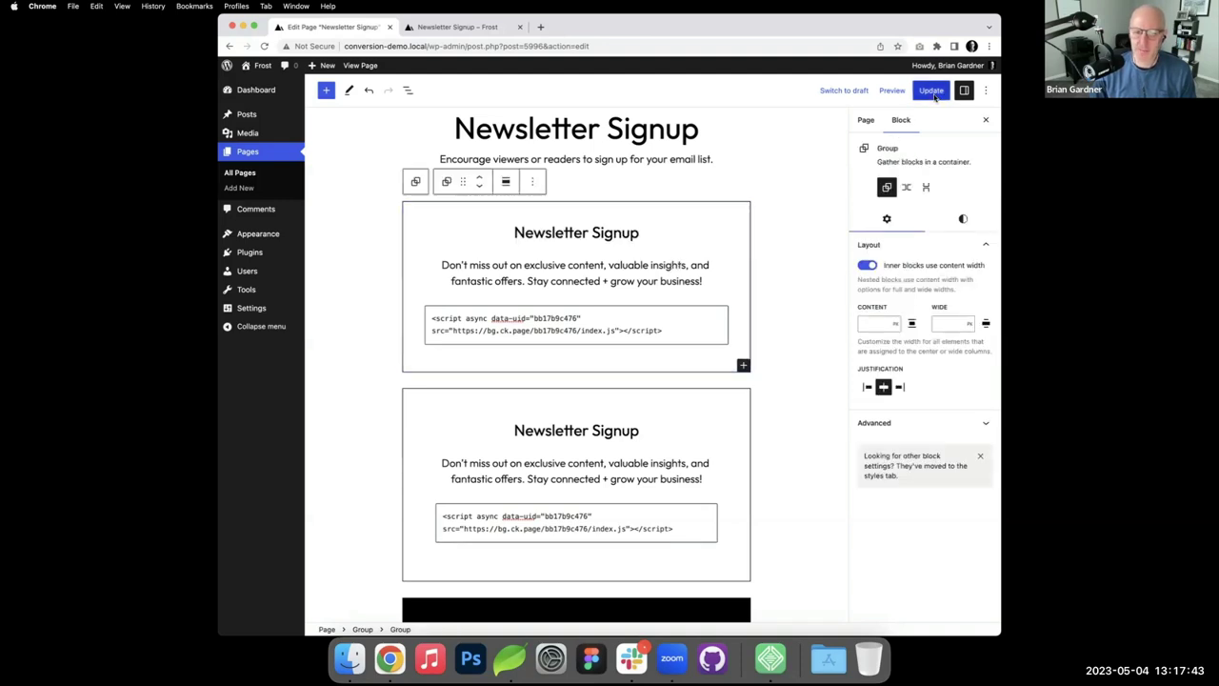
# Step: Reload the live Newsletter Signup page and scroll through the bordered signup boxes
pyautogui.click(489, 28)
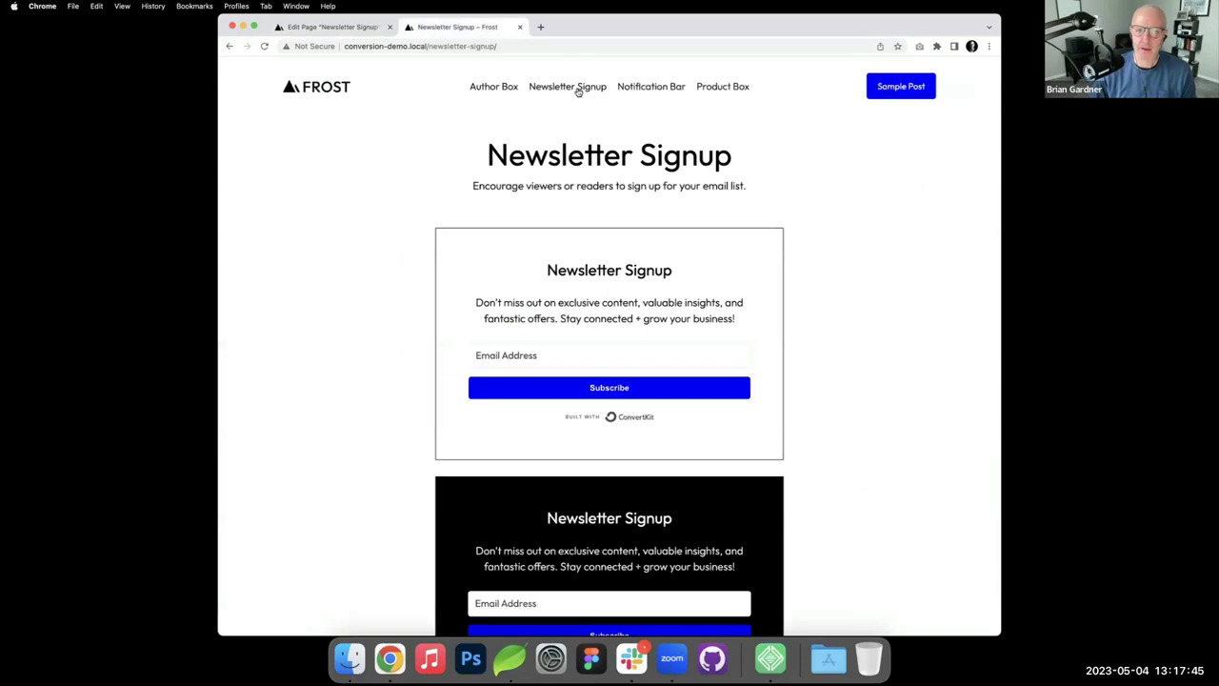
pyautogui.press('super+r')
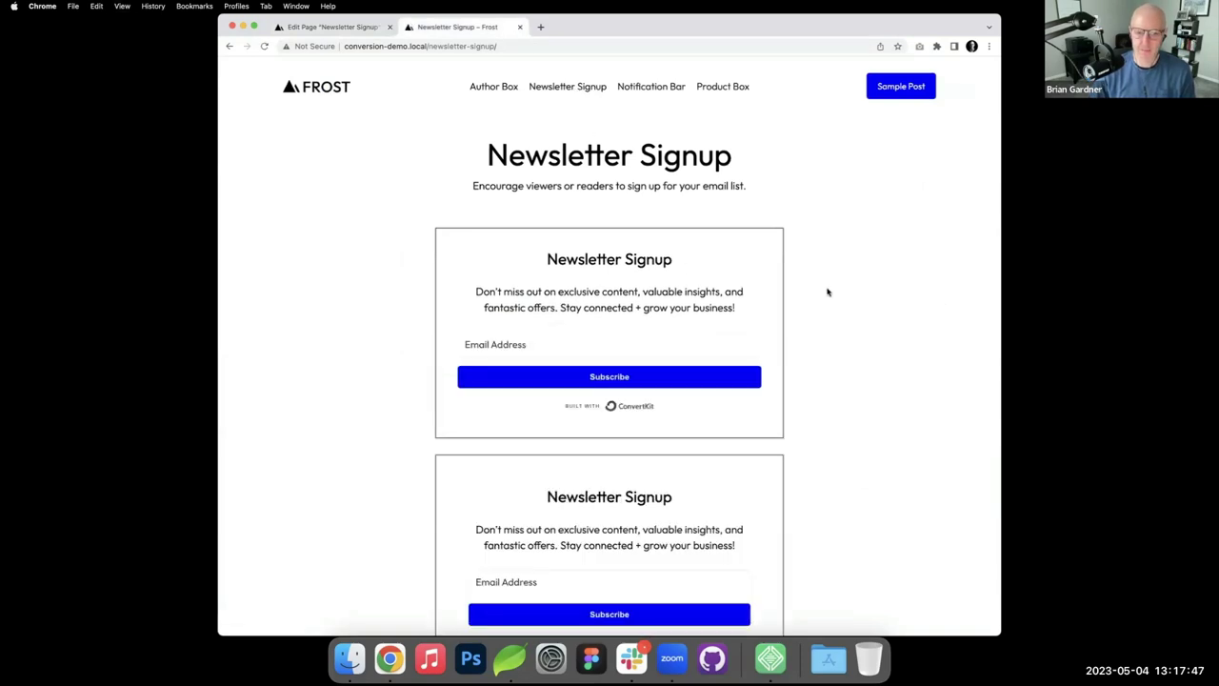
pyautogui.scroll(-2, 828, 291)
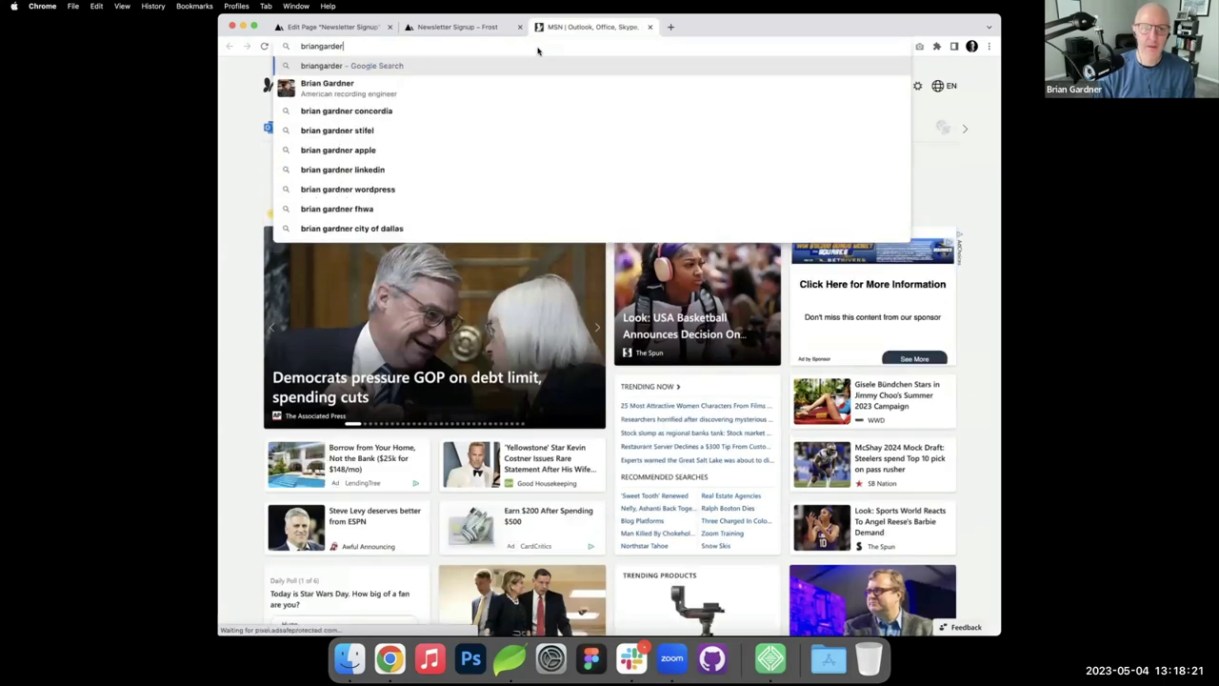
# Step: Load the designer's personal website, dropping the autocomplete suggestion
pyautogui.press('BackSpace')
pyautogui.press('BackSpace')
pyautogui.write('ner.com')
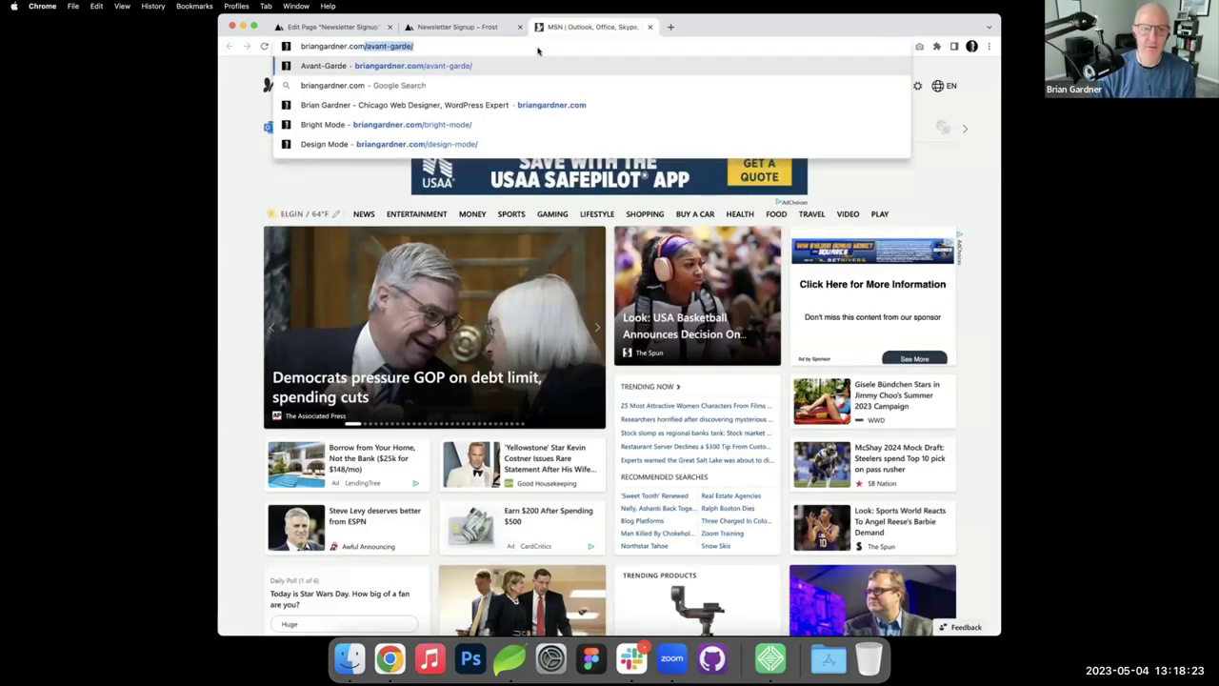
pyautogui.press('Delete')
pyautogui.press('Return')
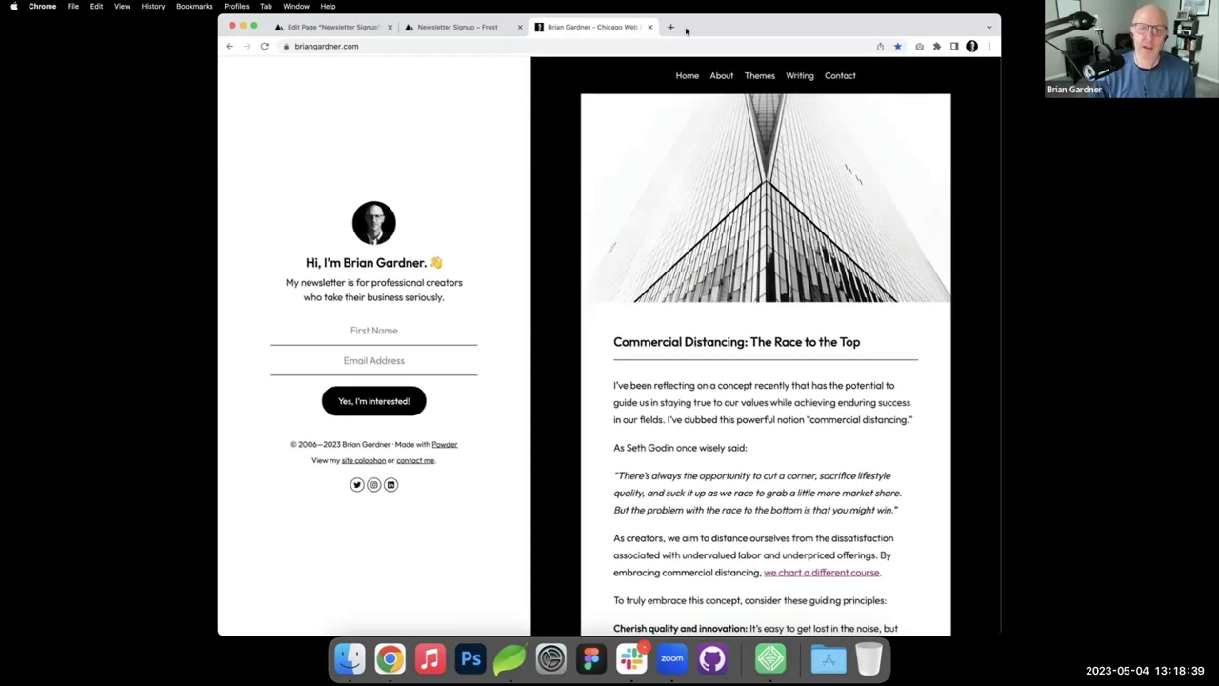
# Step: Close the personal website tab and scroll the live page's signup boxes
pyautogui.click(473, 28)
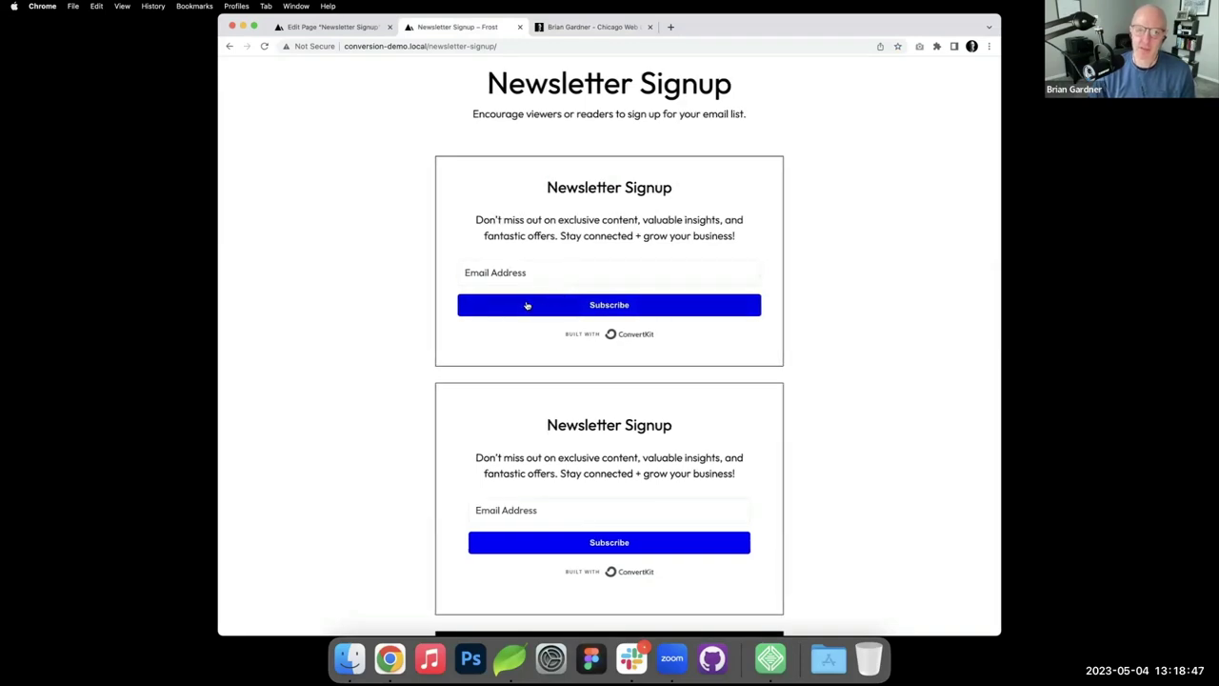
pyautogui.click(621, 27)
pyautogui.click(650, 27)
pyautogui.scroll(-2, 725, 240)
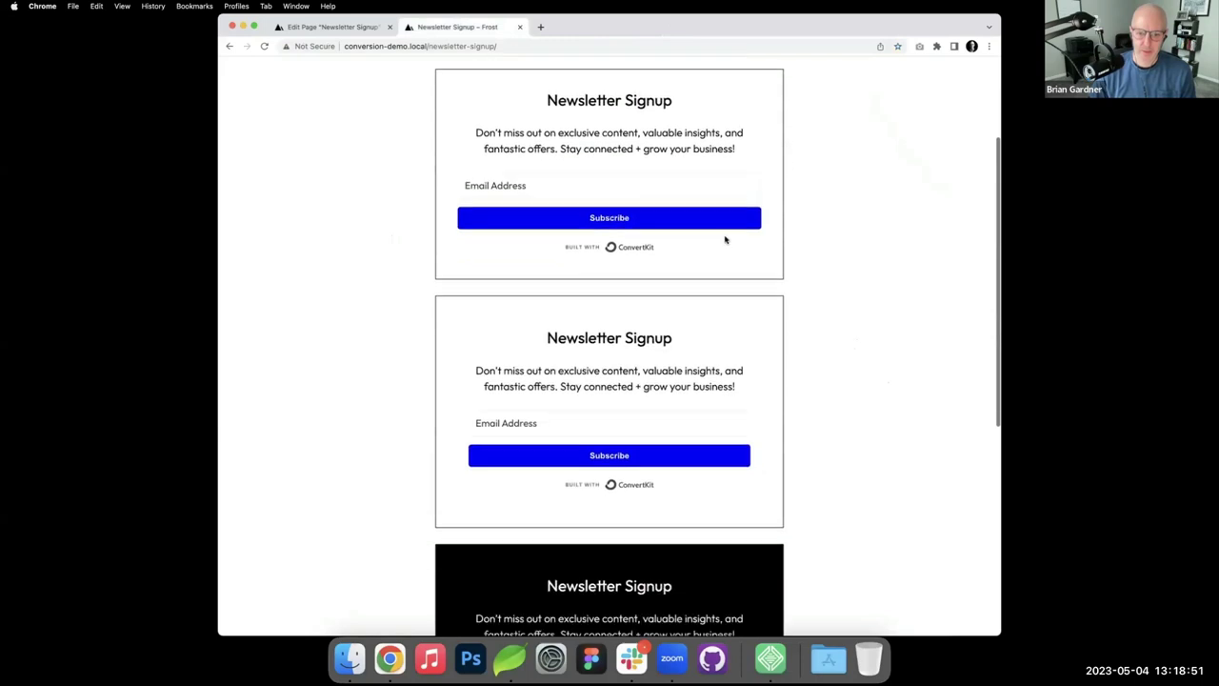
pyautogui.scroll(-4, 725, 240)
pyautogui.scroll(2, 725, 240)
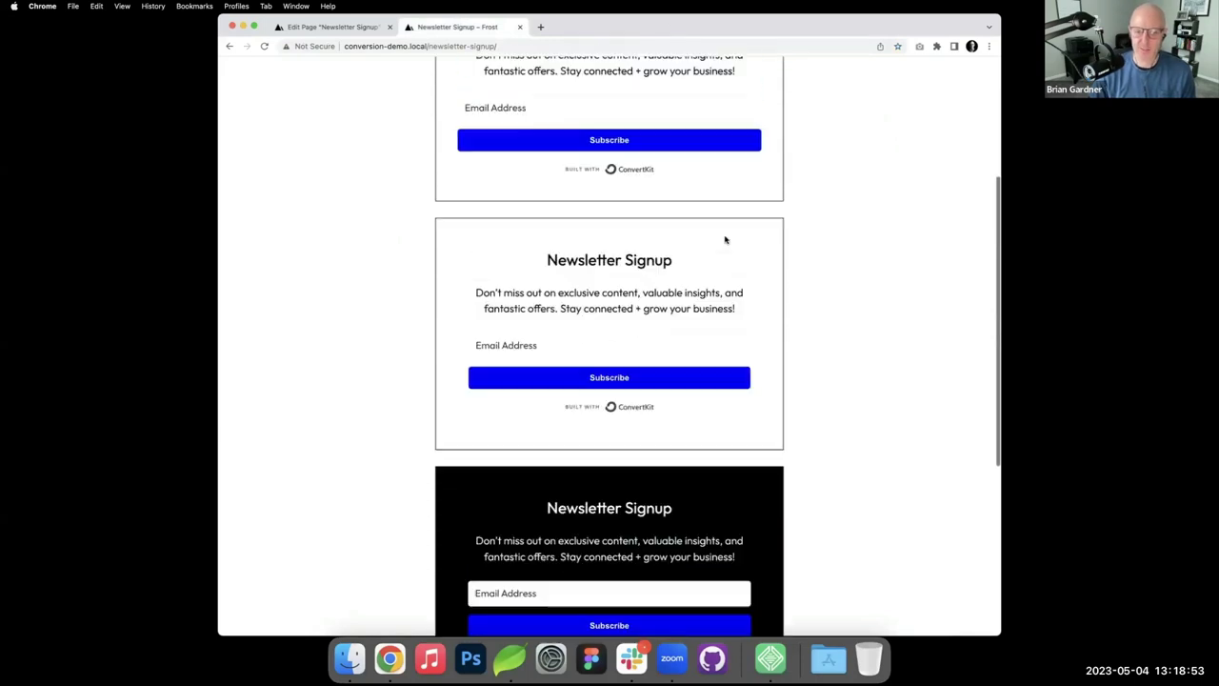
# Step: Set the first signup group's background to Primary blue and its text to Base white
pyautogui.click(335, 27)
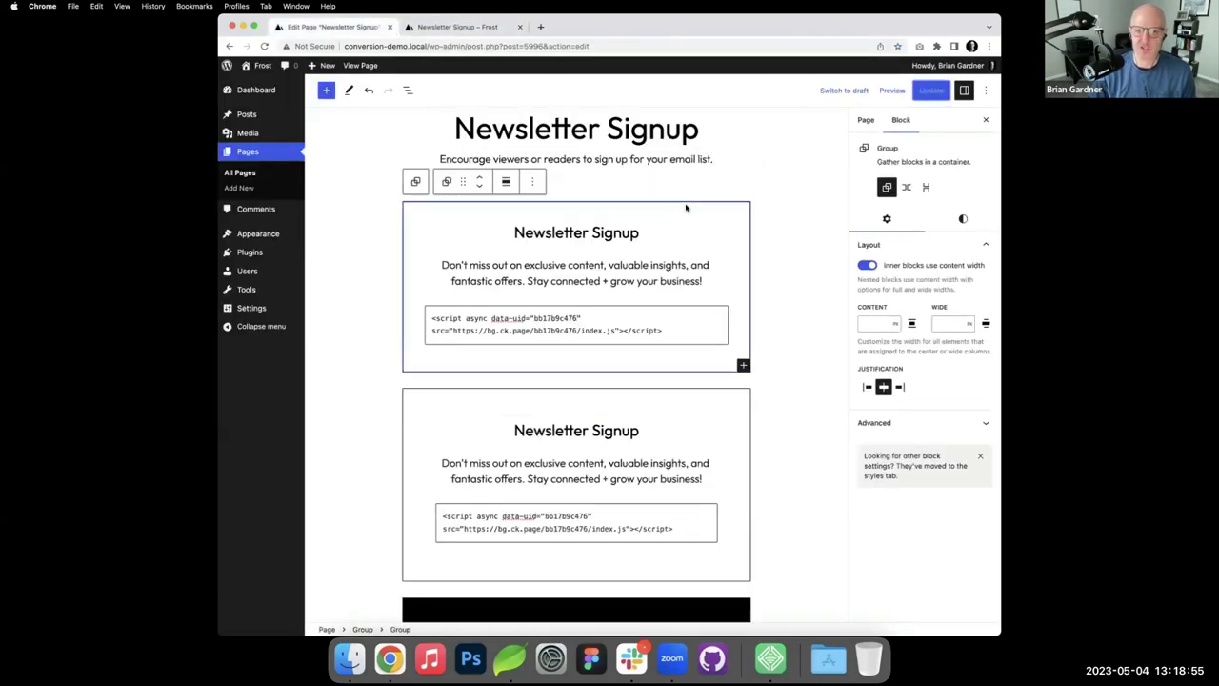
pyautogui.click(963, 218)
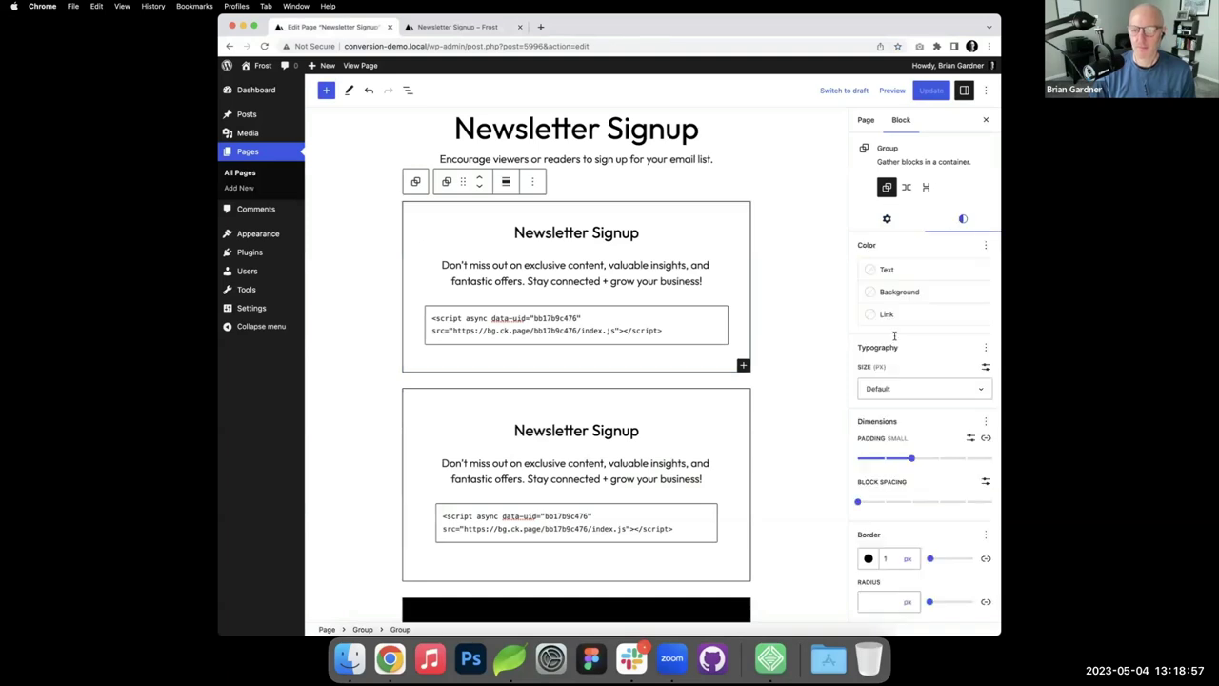
pyautogui.click(867, 292)
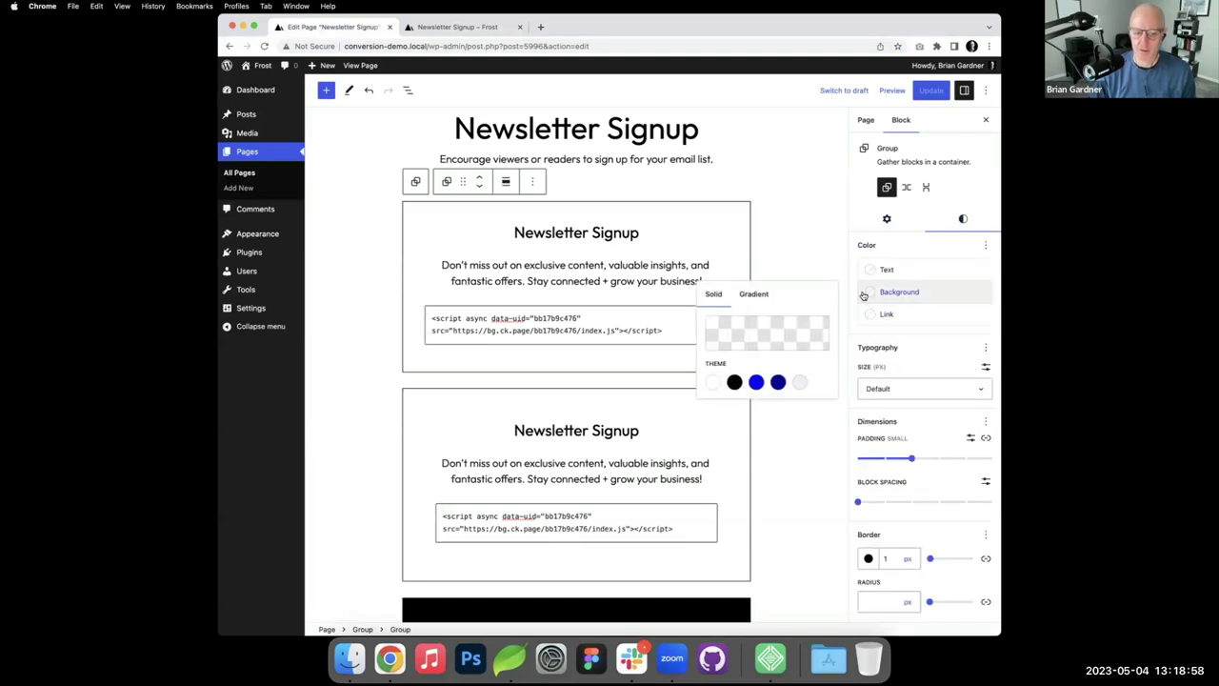
pyautogui.click(757, 382)
pyautogui.click(873, 271)
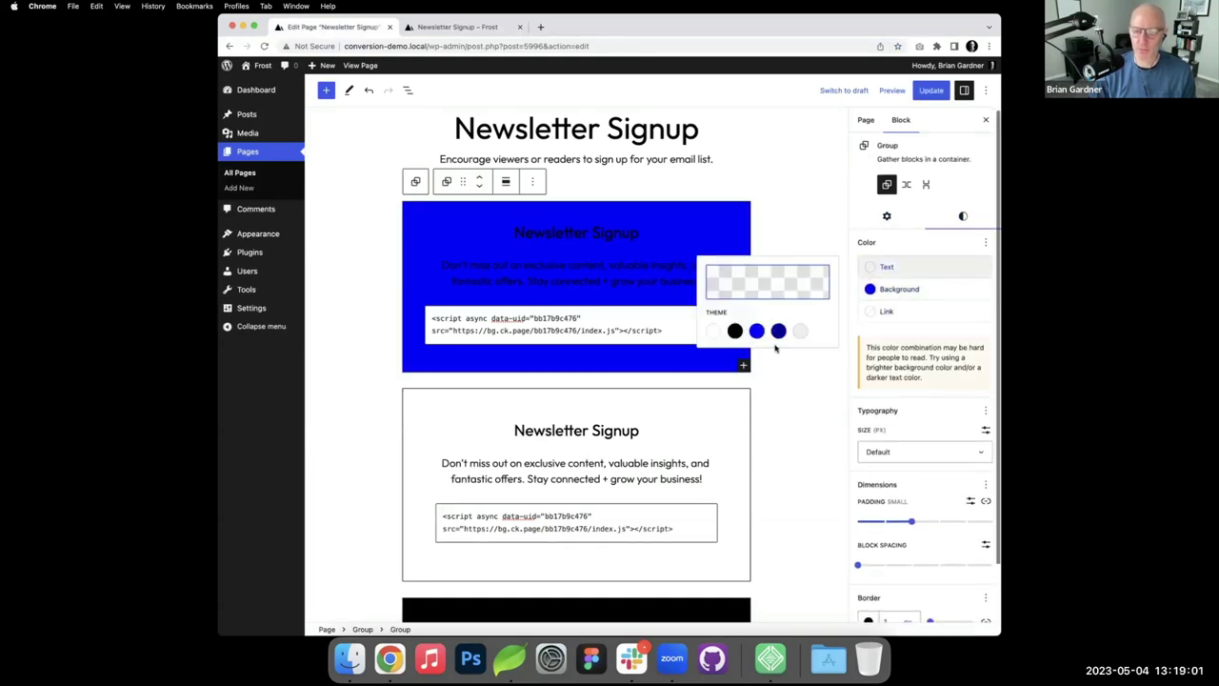
pyautogui.click(713, 331)
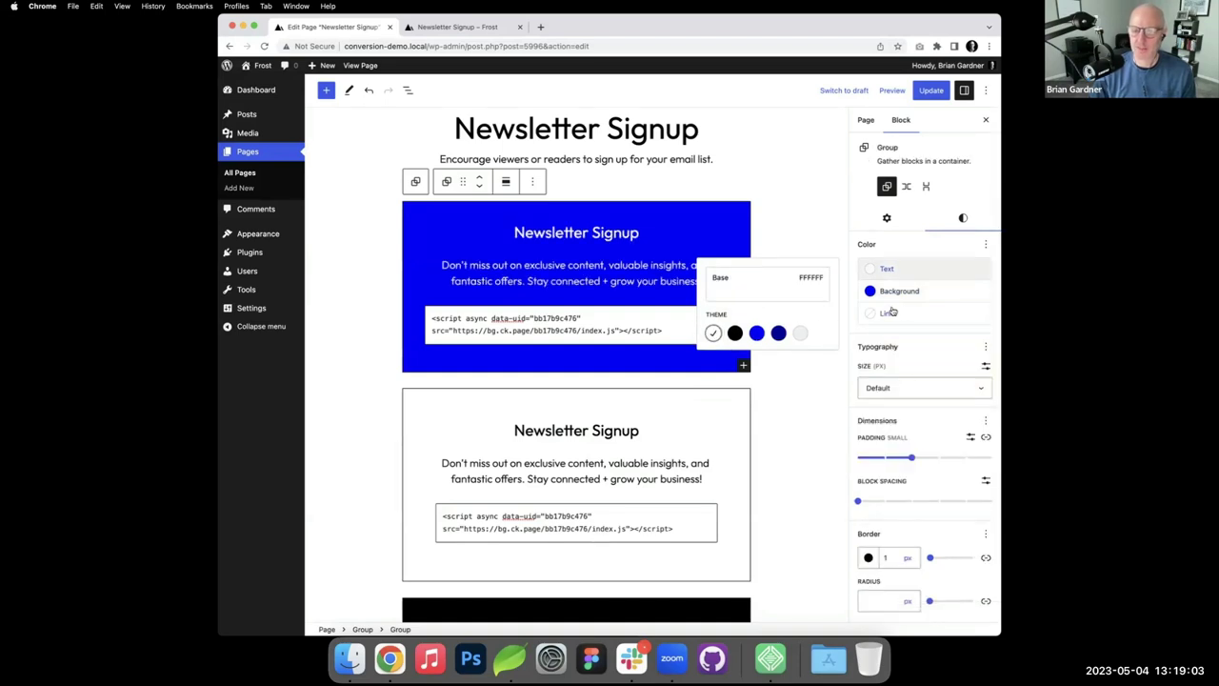
pyautogui.click(778, 331)
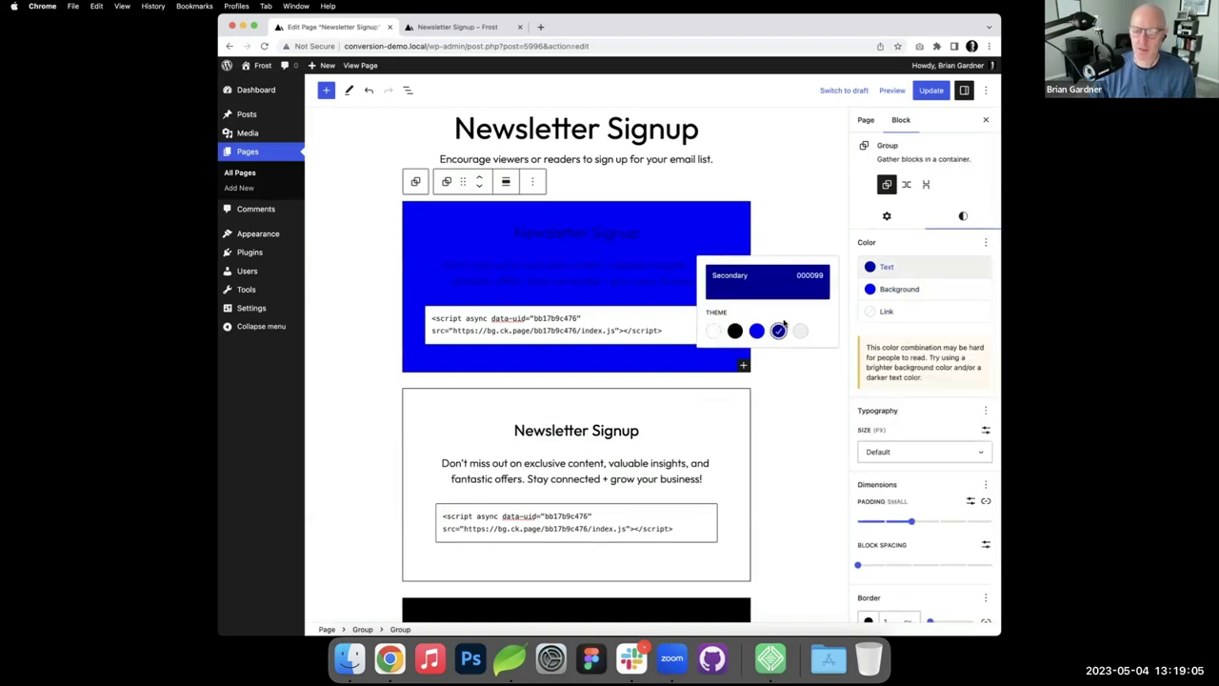
pyautogui.click(871, 270)
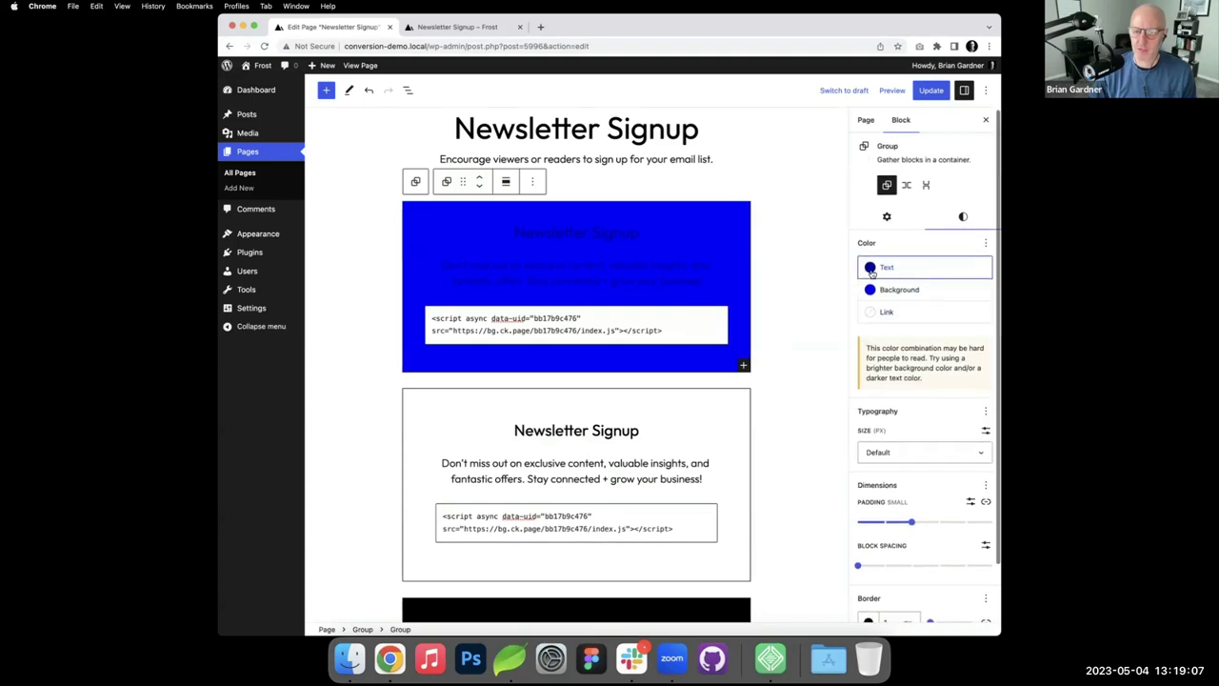
pyautogui.click(871, 271)
pyautogui.click(713, 331)
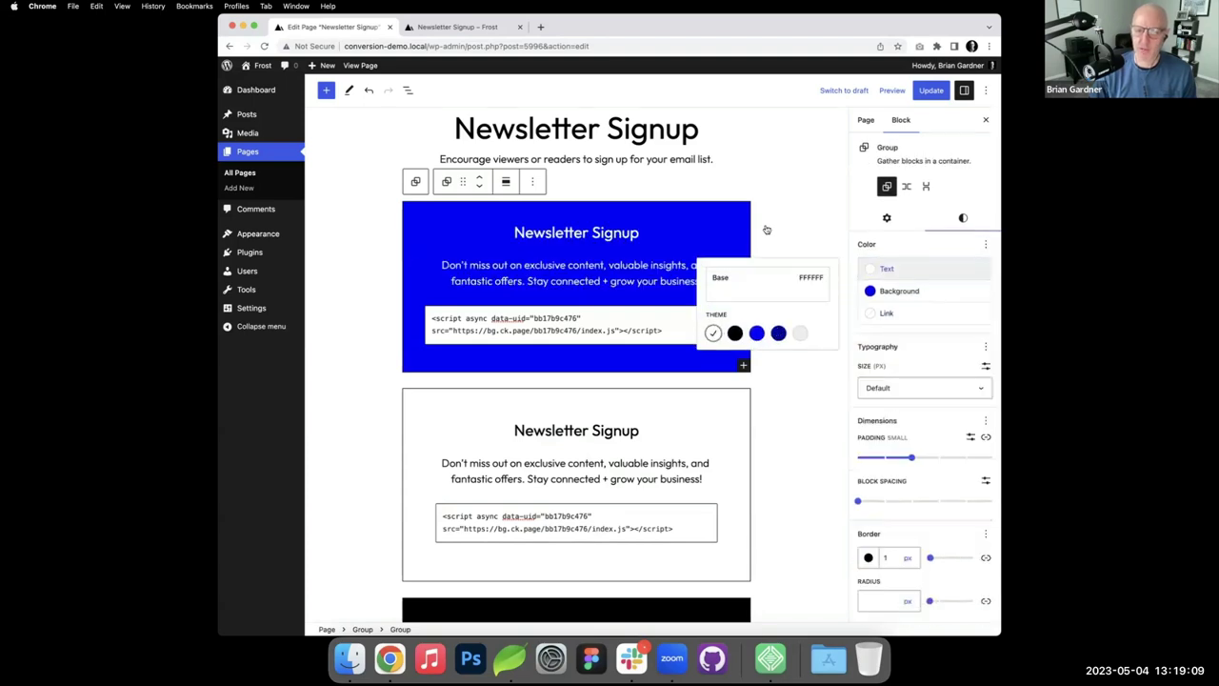
# Step: Update the page and reload the live page to see the blue group
pyautogui.click(930, 91)
pyautogui.click(457, 27)
pyautogui.press('super+r')
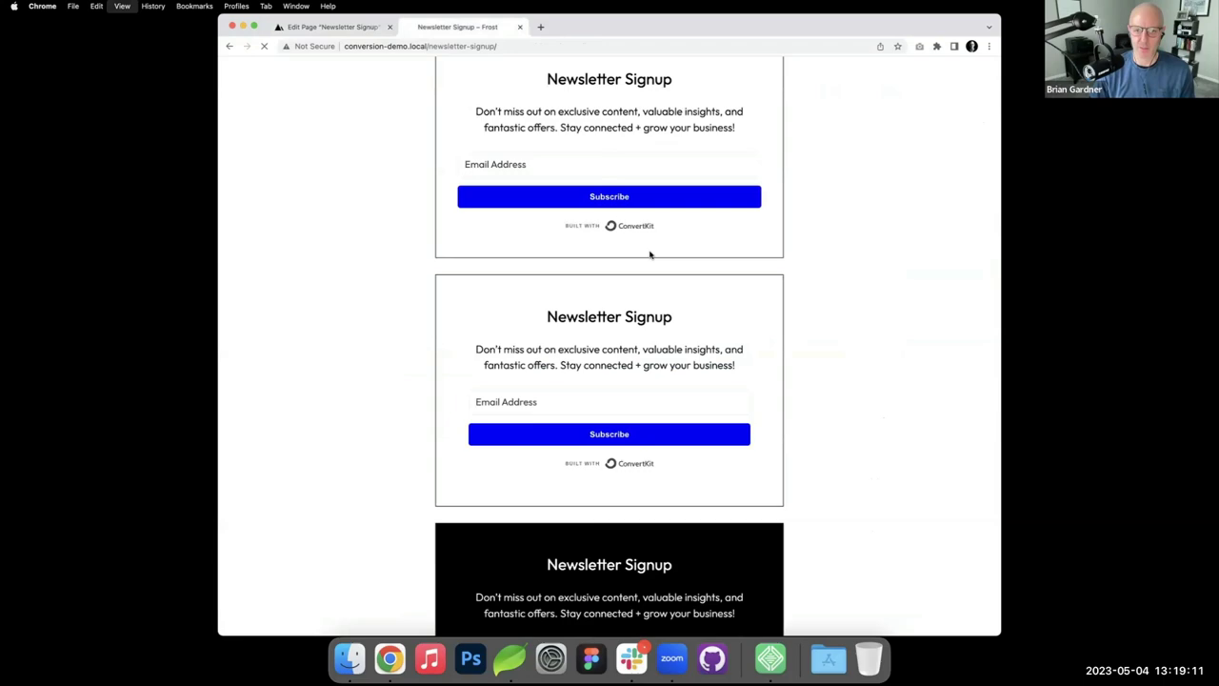
pyautogui.scroll(3, 650, 254)
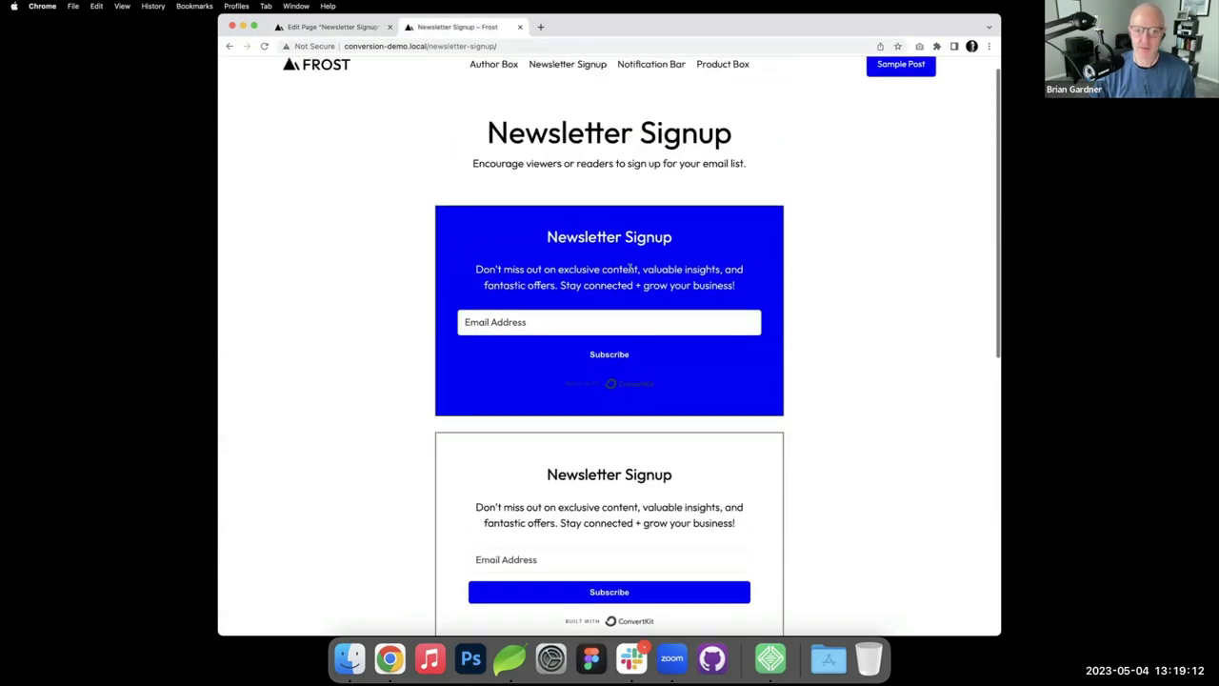
# Step: Change the group's background to Secondary dark blue (000099) and reload the live page
pyautogui.click(362, 27)
pyautogui.click(900, 291)
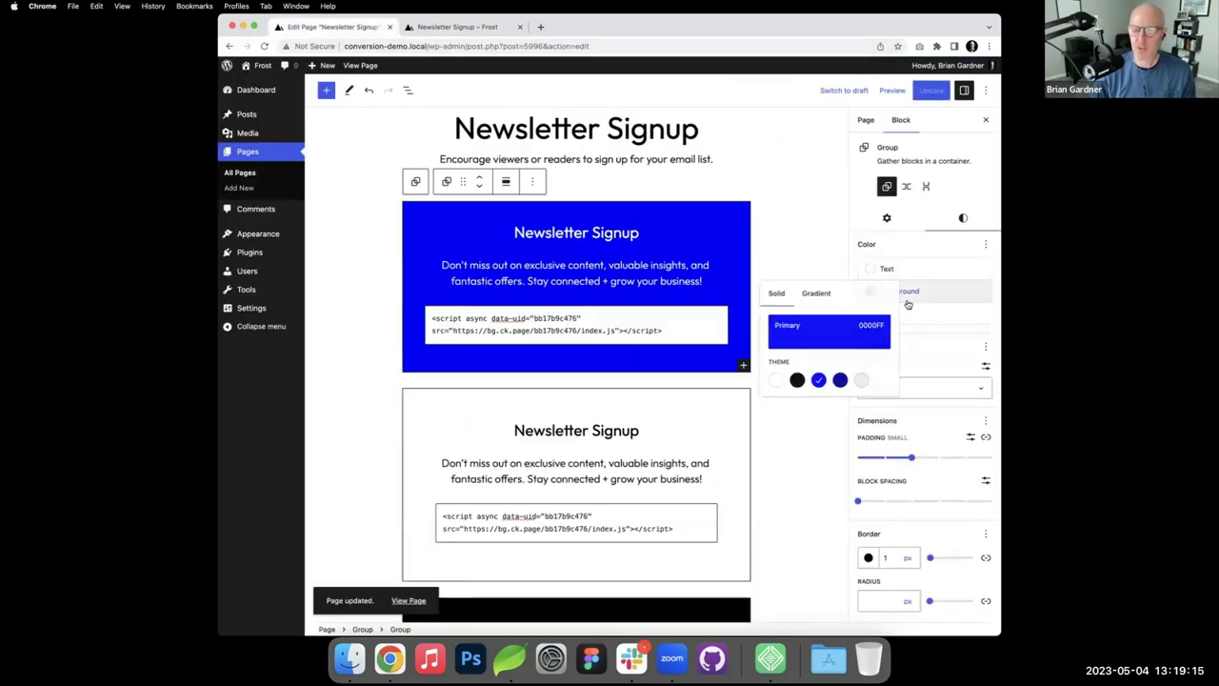
pyautogui.click(839, 381)
pyautogui.press('Escape')
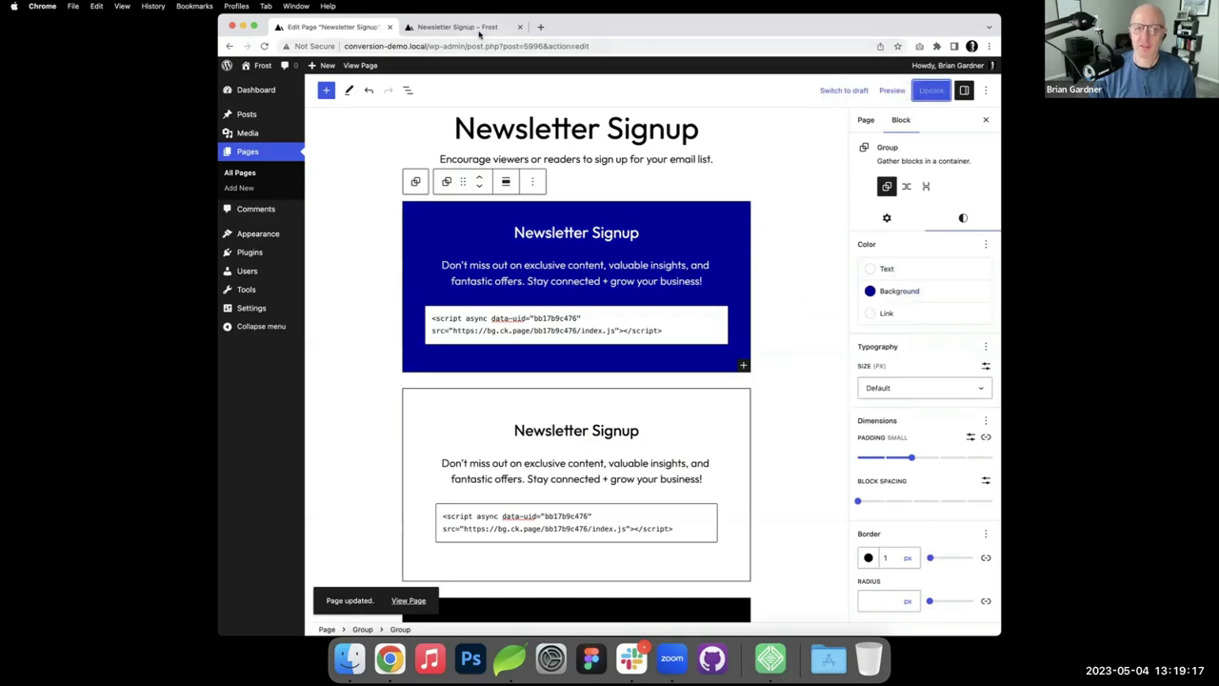
pyautogui.click(466, 29)
pyautogui.press('super+r')
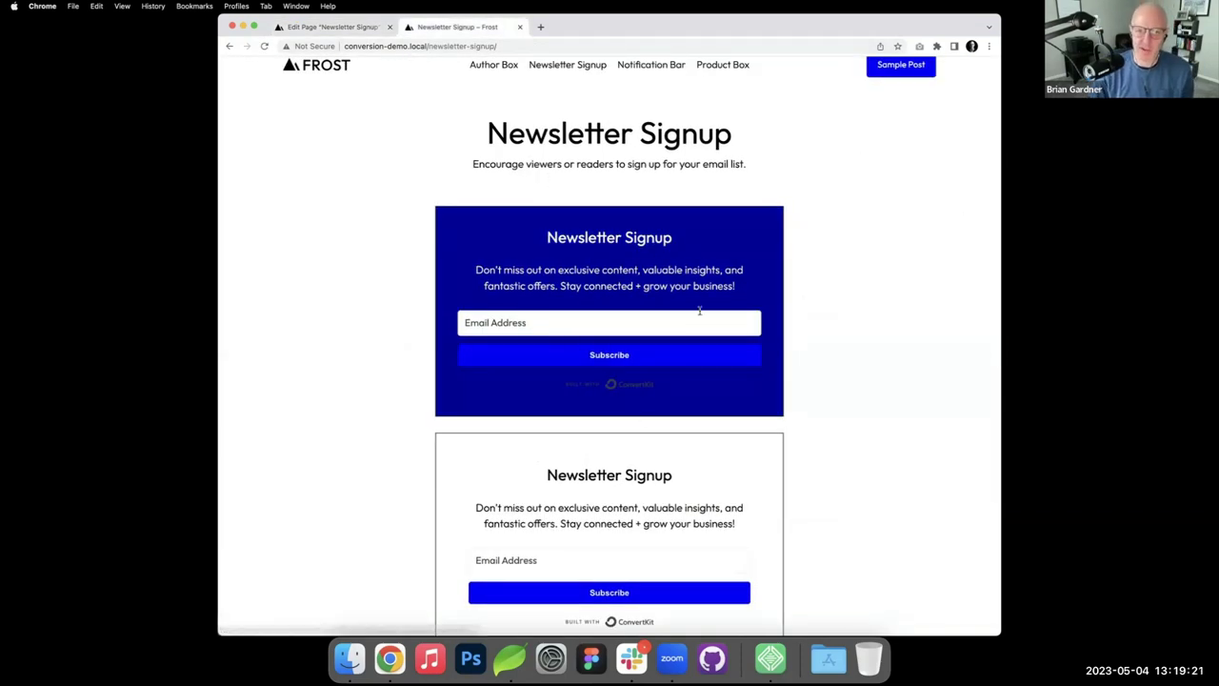
# Step: Scroll through the live page to review the dark blue group and its ConvertKit form
pyautogui.scroll(-2, 695, 303)
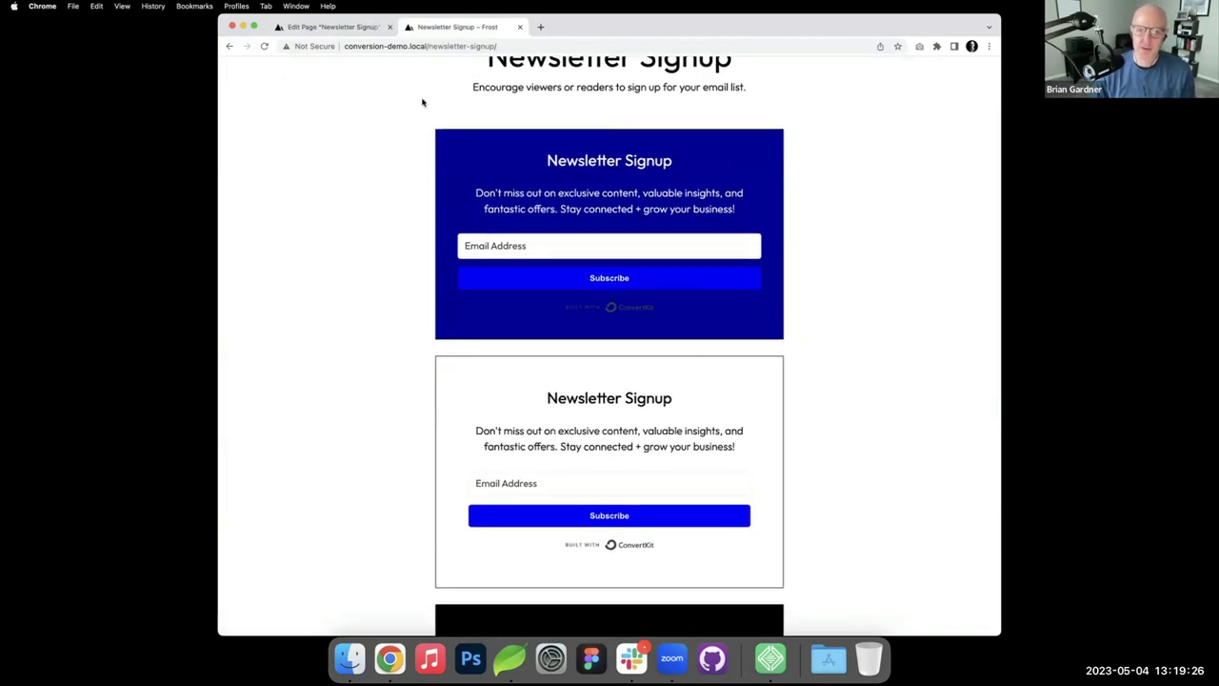
pyautogui.scroll(2, 551, 207)
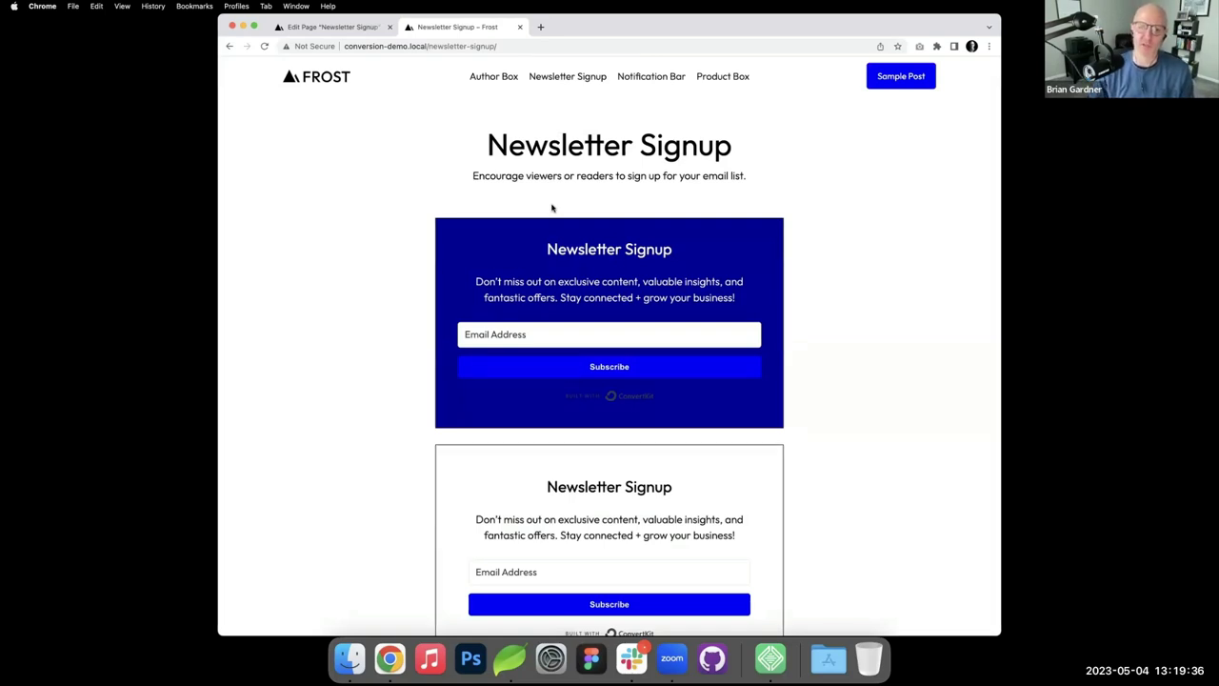
pyautogui.click(356, 28)
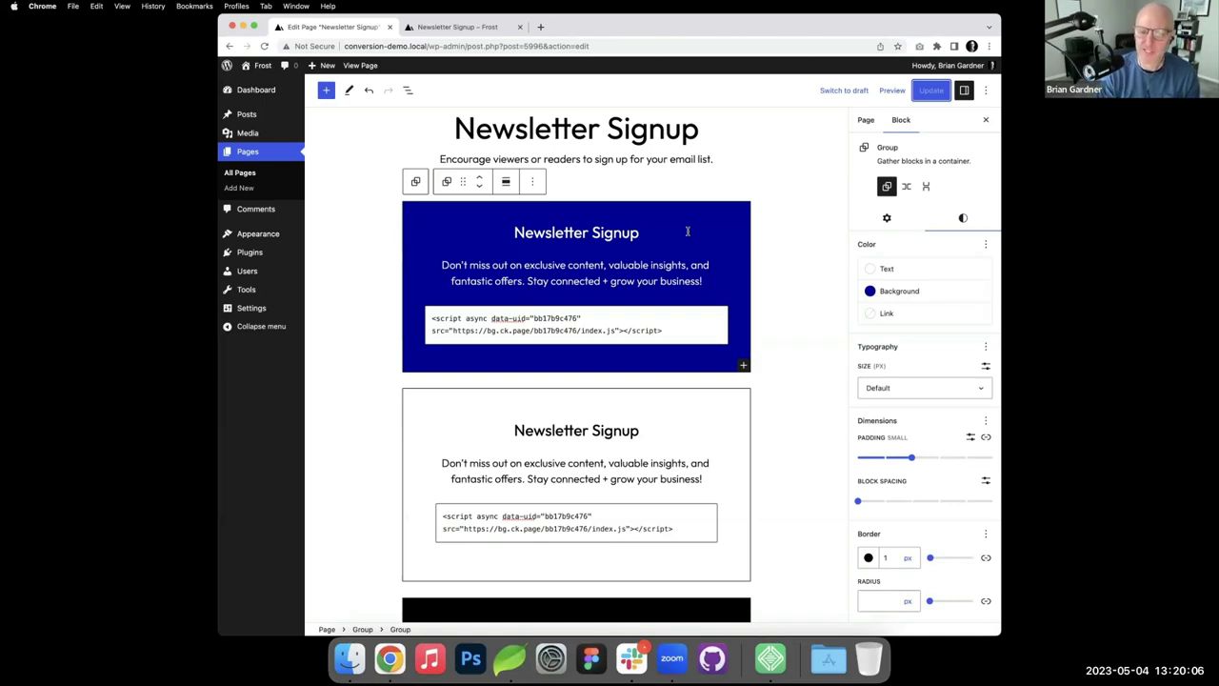
pyautogui.click(453, 27)
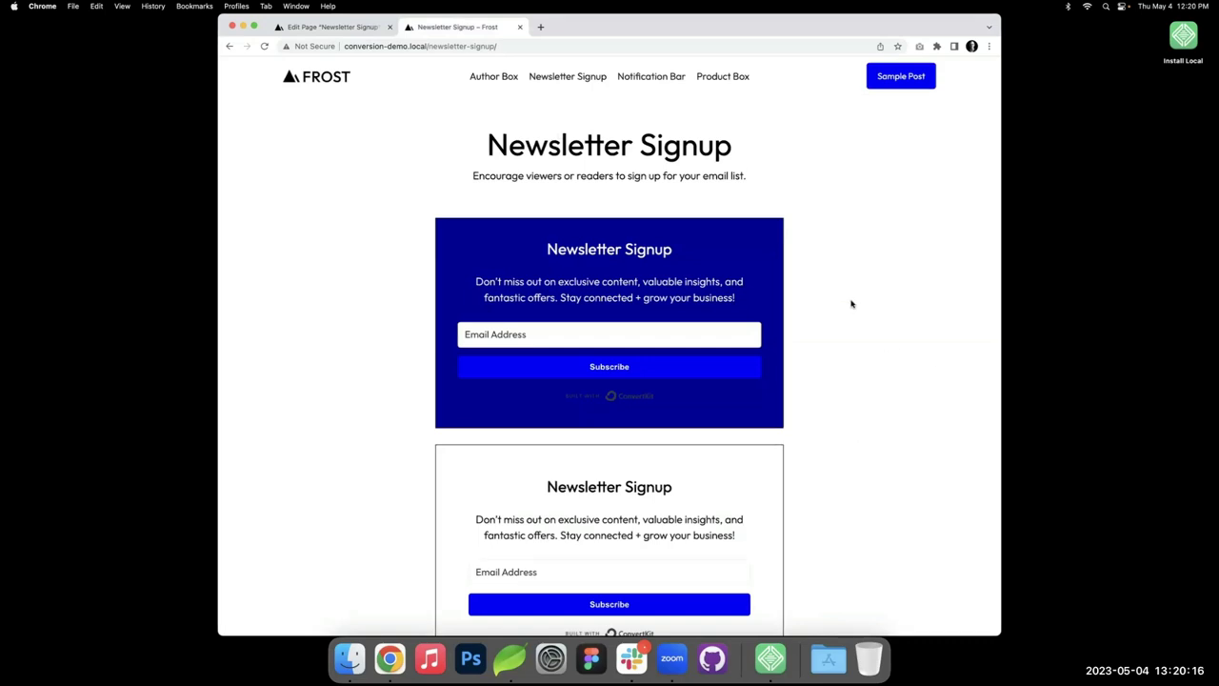
pyautogui.scroll(-5, 852, 304)
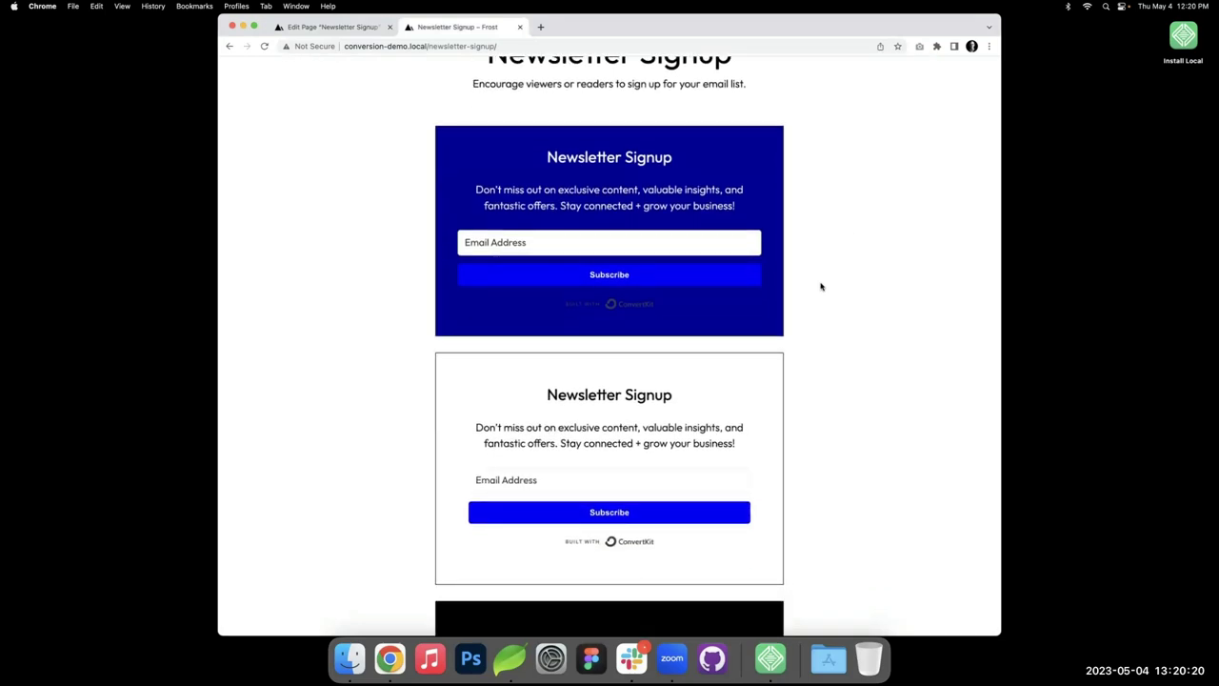
pyautogui.scroll(-3, 664, 251)
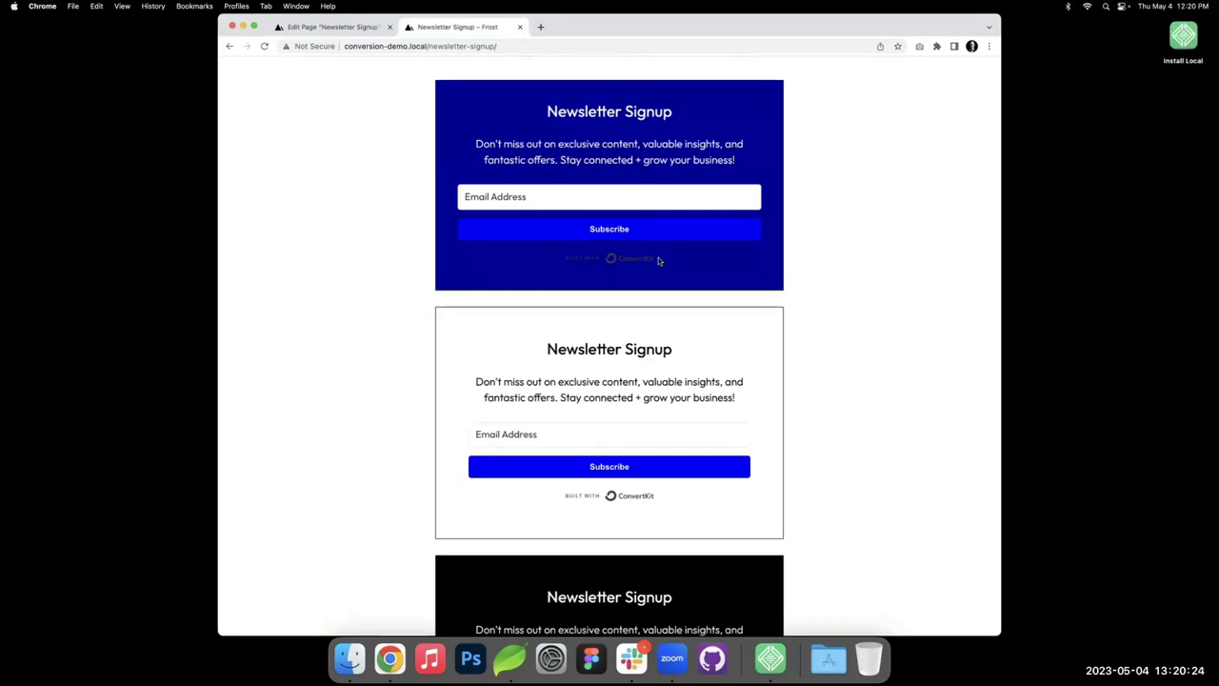
pyautogui.scroll(2, 635, 111)
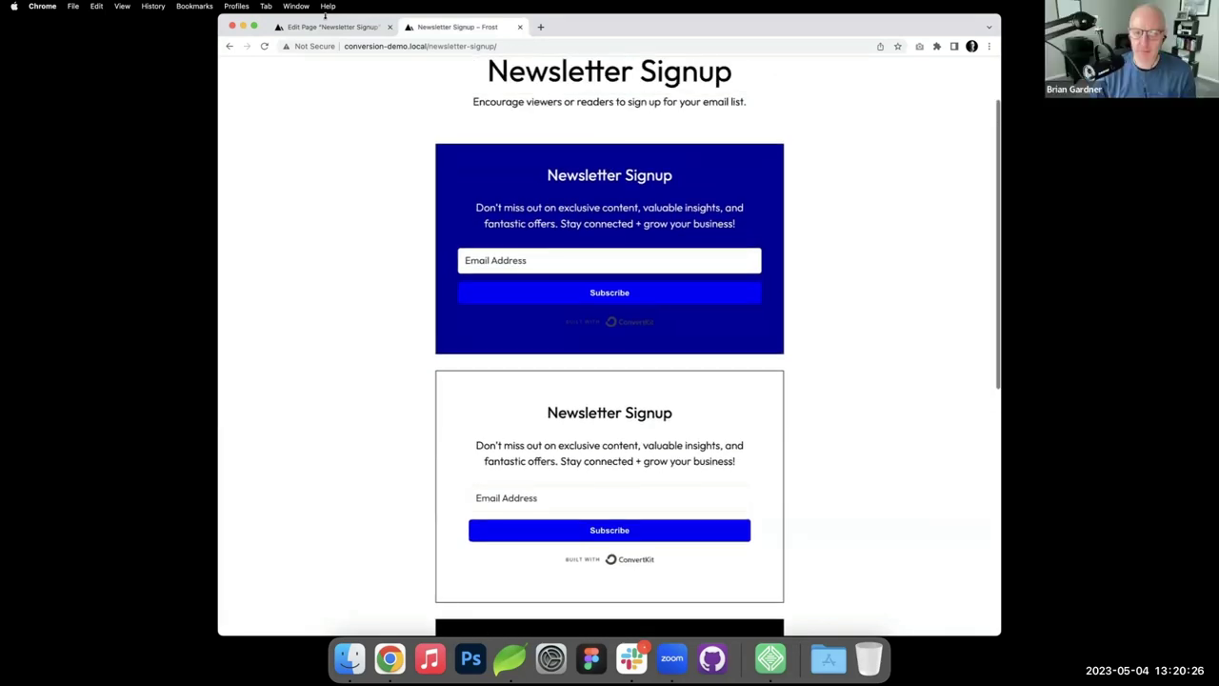
# Step: Set the dark blue group's padding to XLarge
pyautogui.click(334, 27)
pyautogui.scroll(-1, 548, 334)
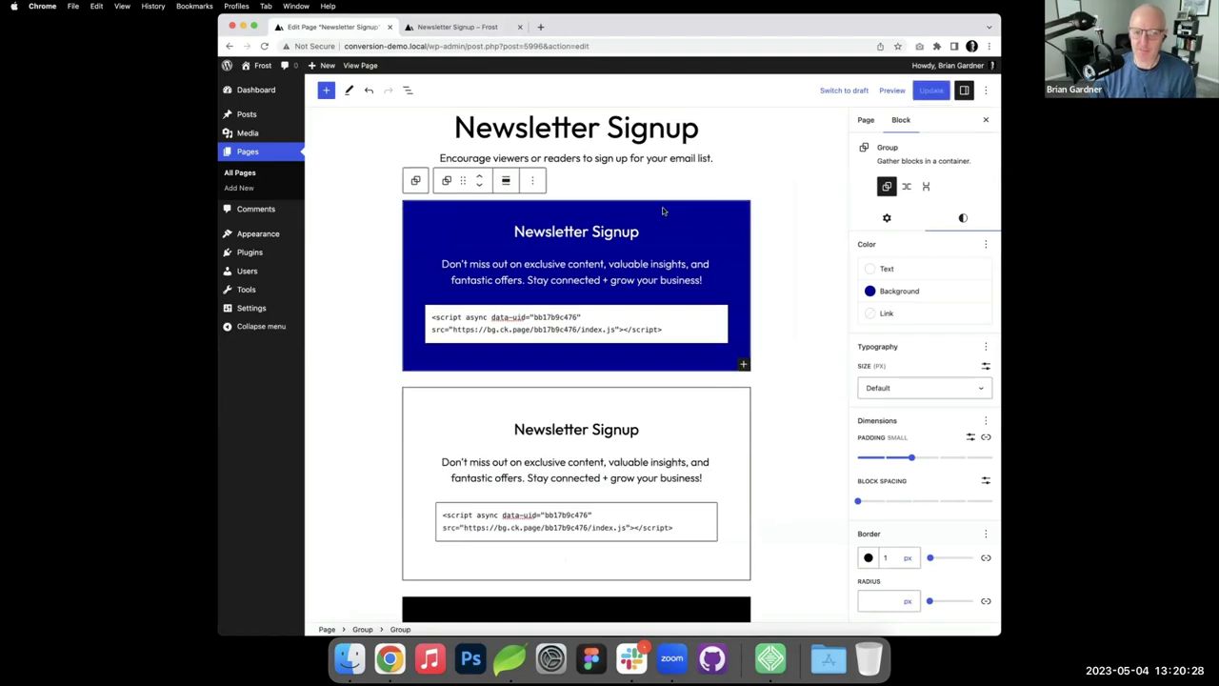
pyautogui.moveTo(918, 469); pyautogui.dragTo(938, 467)
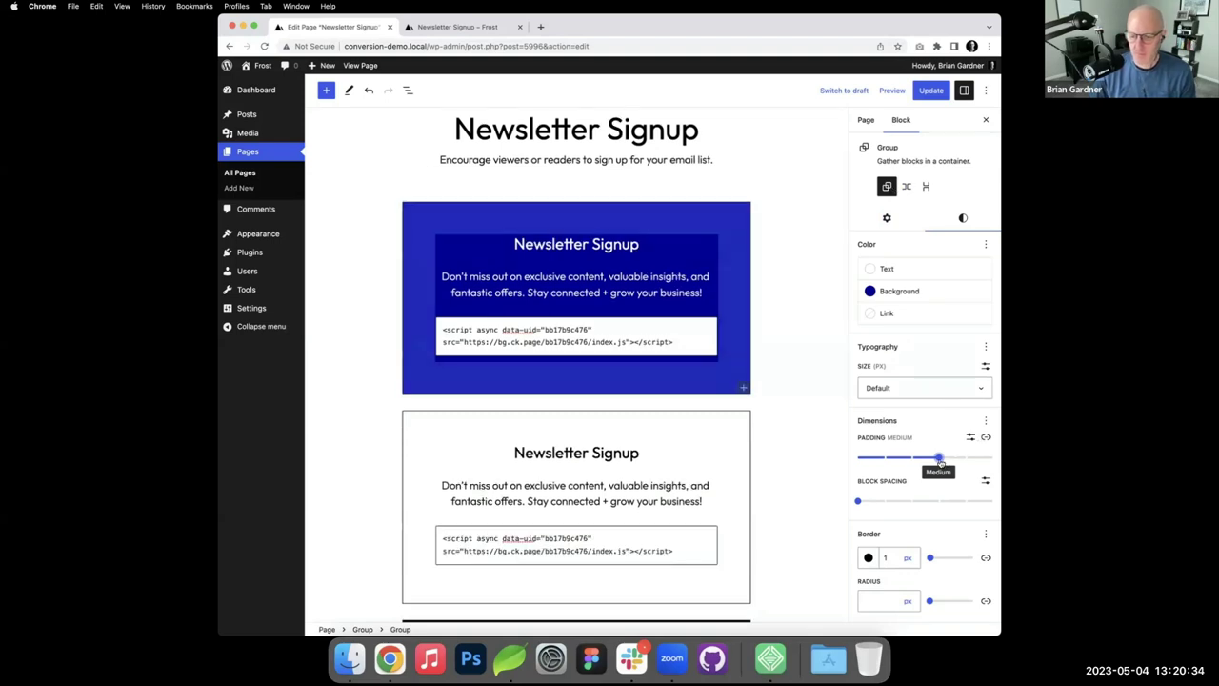
pyautogui.click(886, 458)
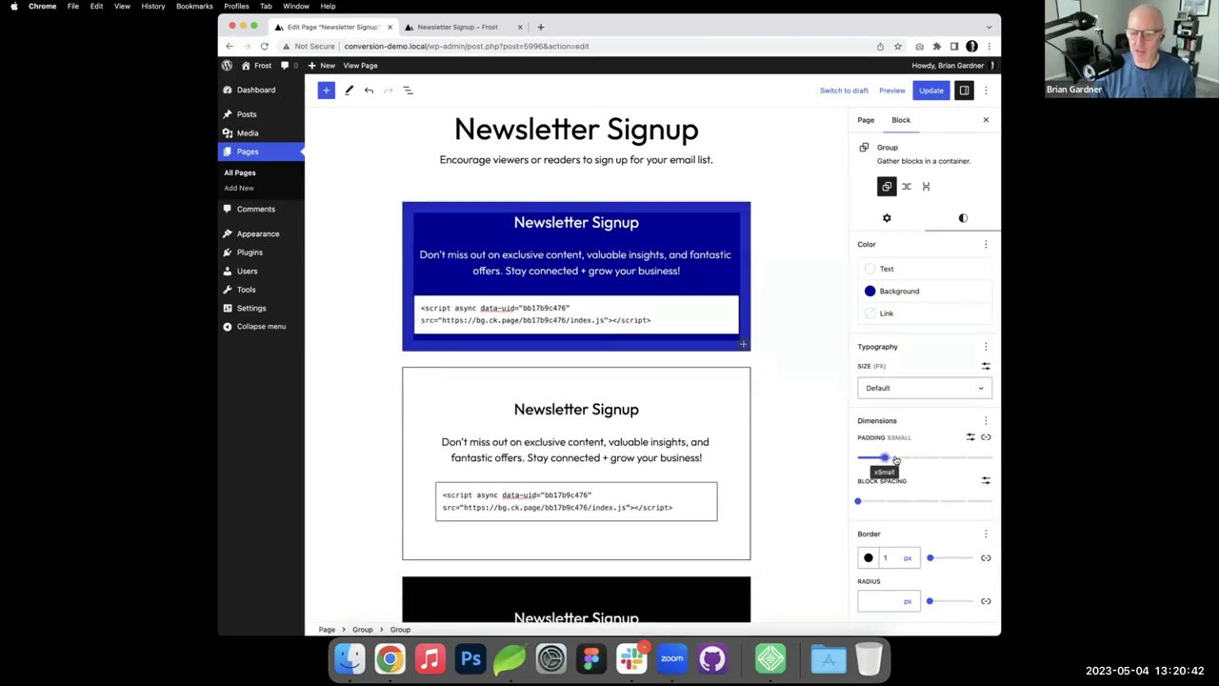
pyautogui.moveTo(895, 460); pyautogui.dragTo(991, 460)
# Step: Save the page with Cmd+S and reload the live page to see the padding
pyautogui.press('super+s')
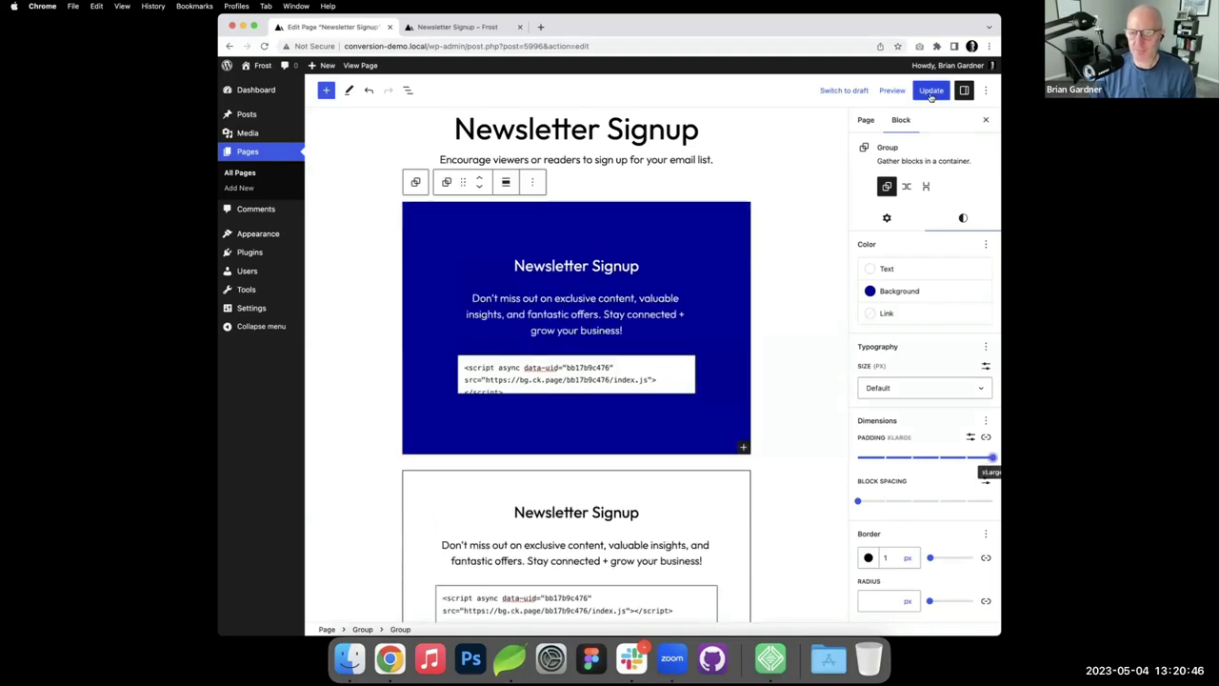
pyautogui.click(465, 27)
pyautogui.press('super+r')
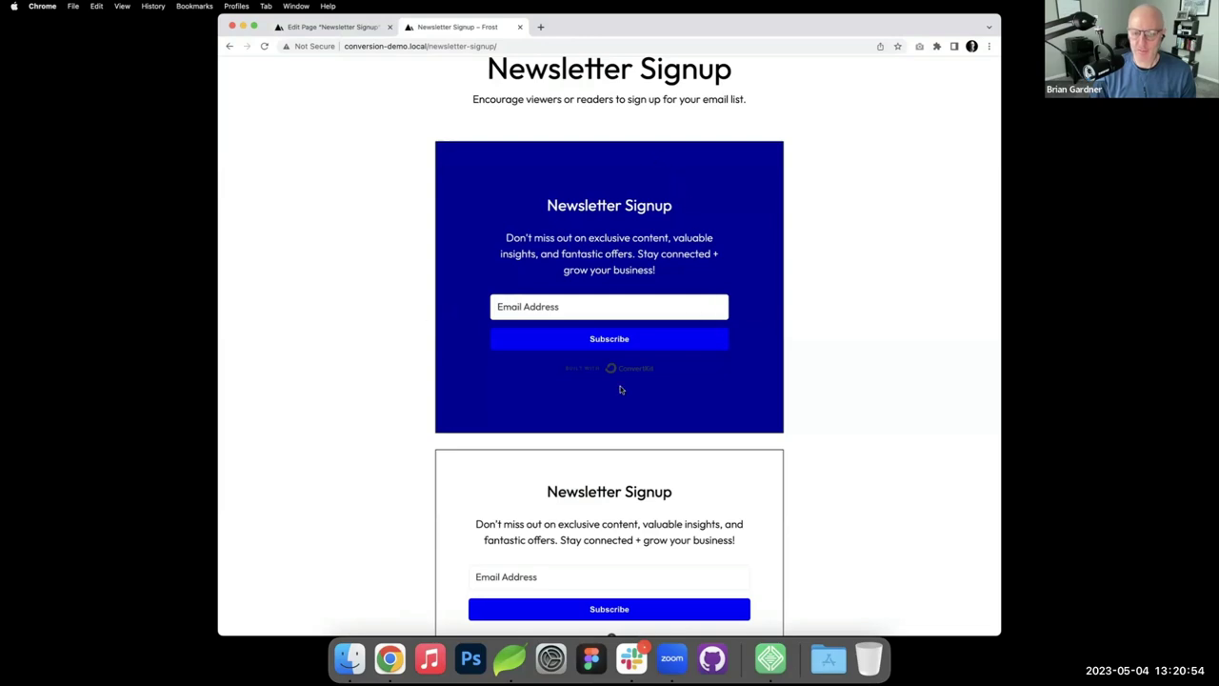
# Step: Unlink the padding sides and set top and bottom padding to Small
pyautogui.click(366, 29)
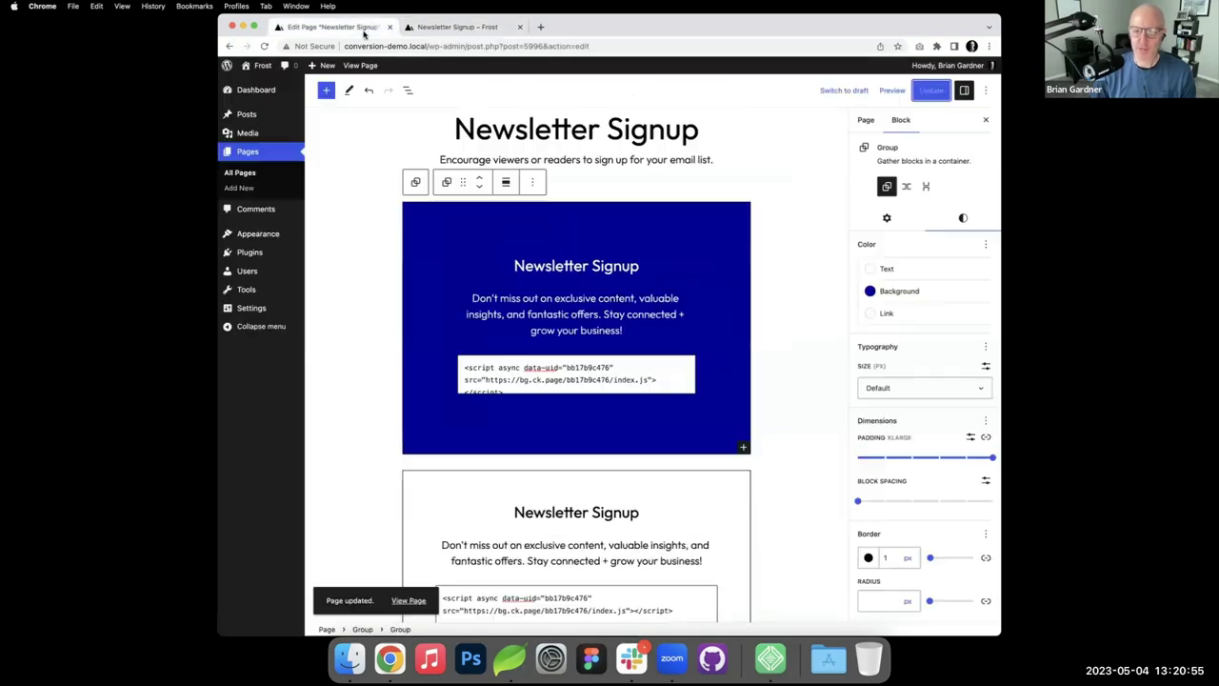
pyautogui.click(986, 438)
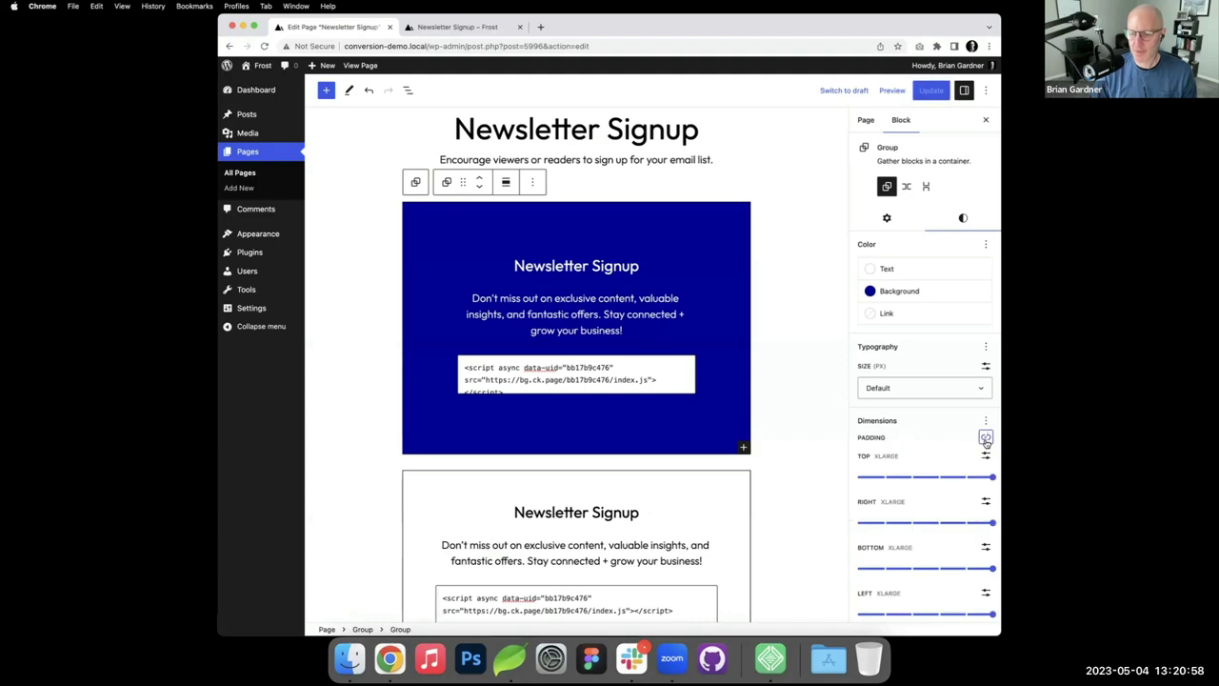
pyautogui.scroll(-2, 985, 443)
pyautogui.moveTo(992, 395); pyautogui.dragTo(910, 400)
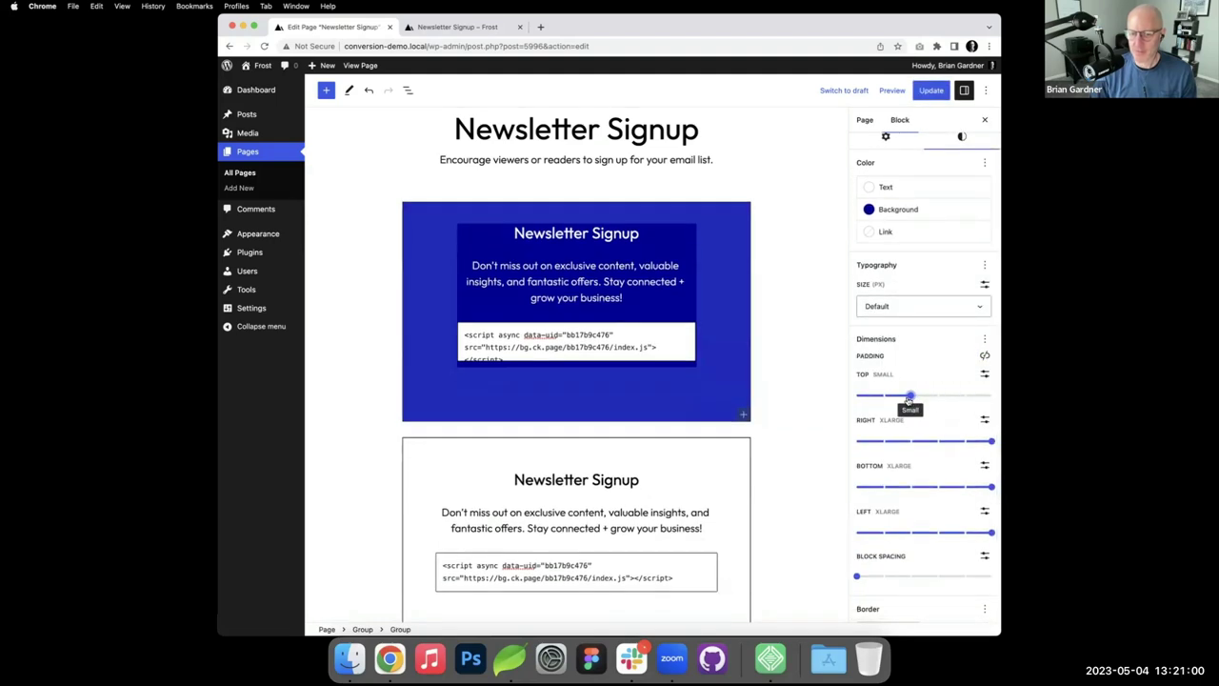
pyautogui.moveTo(992, 487); pyautogui.dragTo(909, 488)
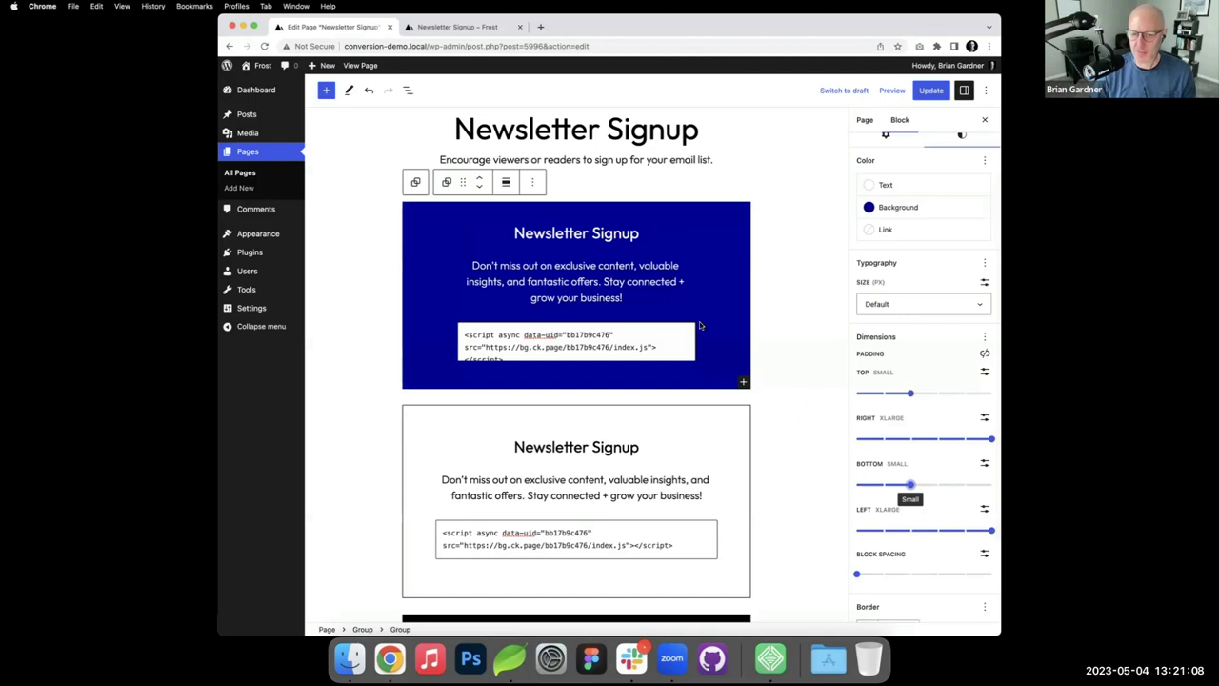
# Step: Relink all padding sides, set them back to XLarge, and update the page
pyautogui.click(985, 372)
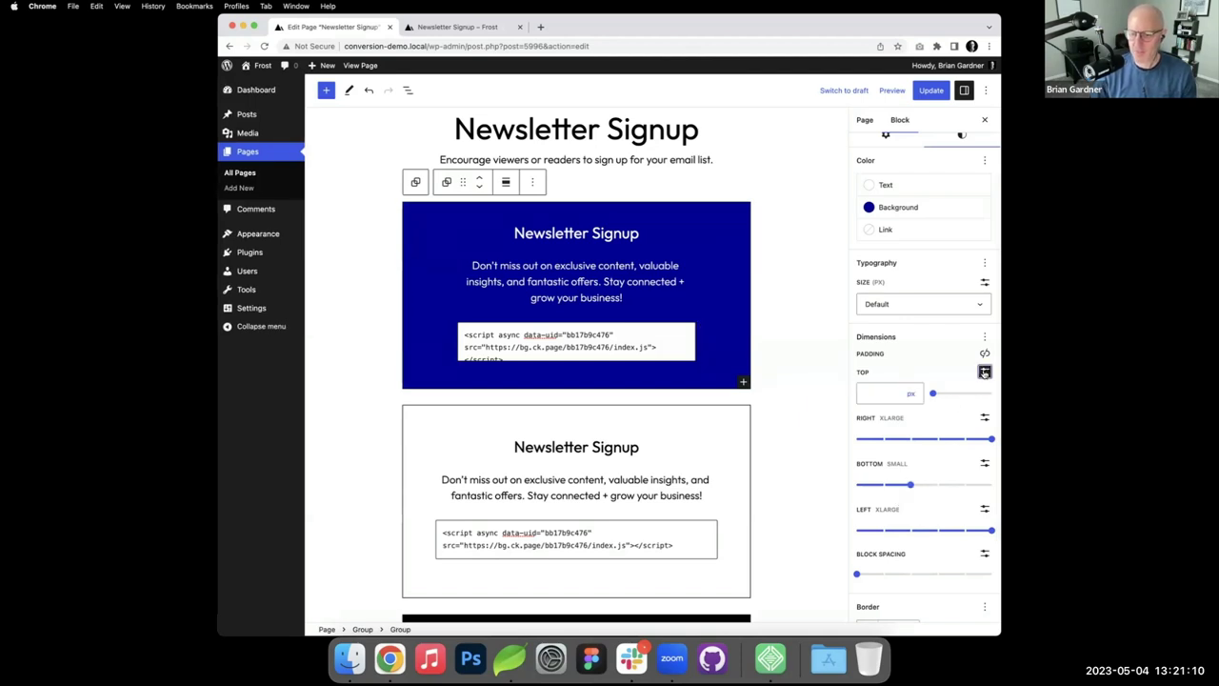
pyautogui.click(985, 354)
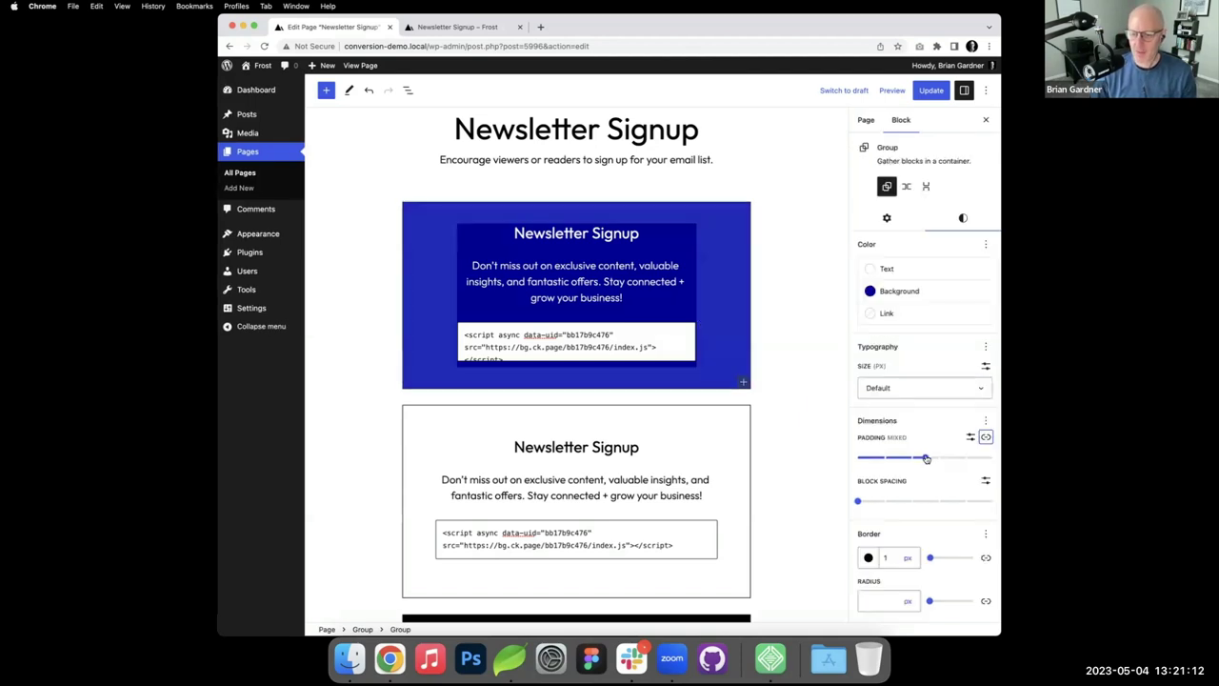
pyautogui.moveTo(924, 458); pyautogui.dragTo(992, 458)
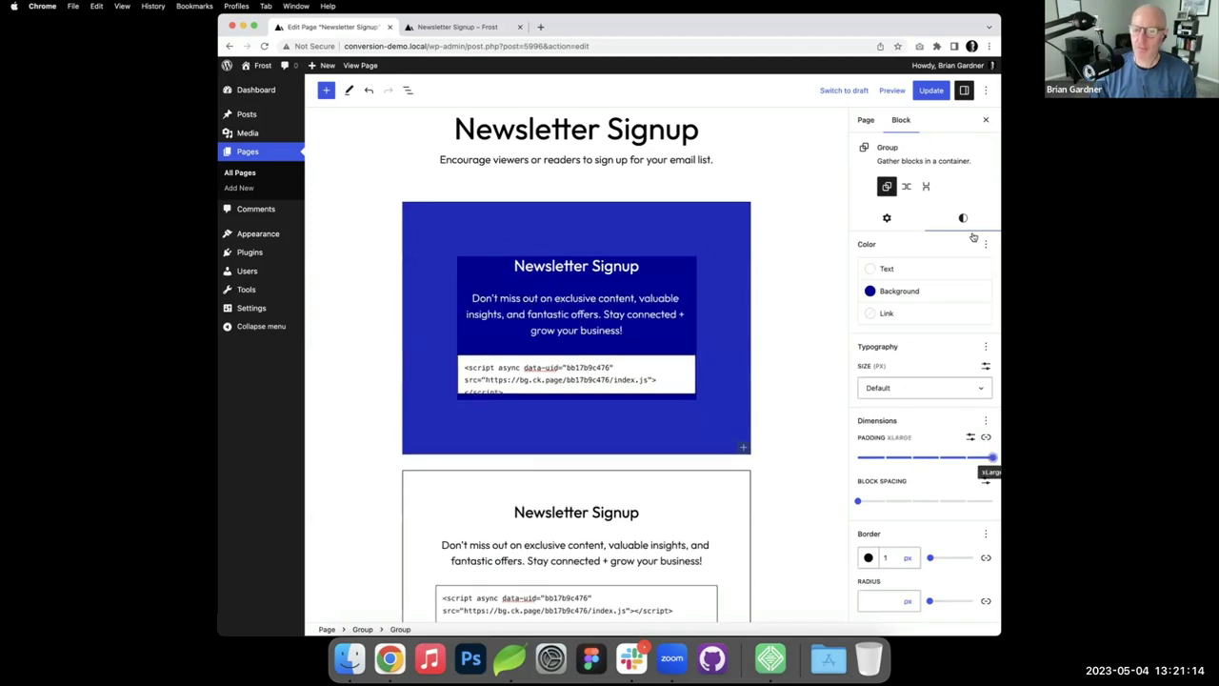
pyautogui.click(932, 91)
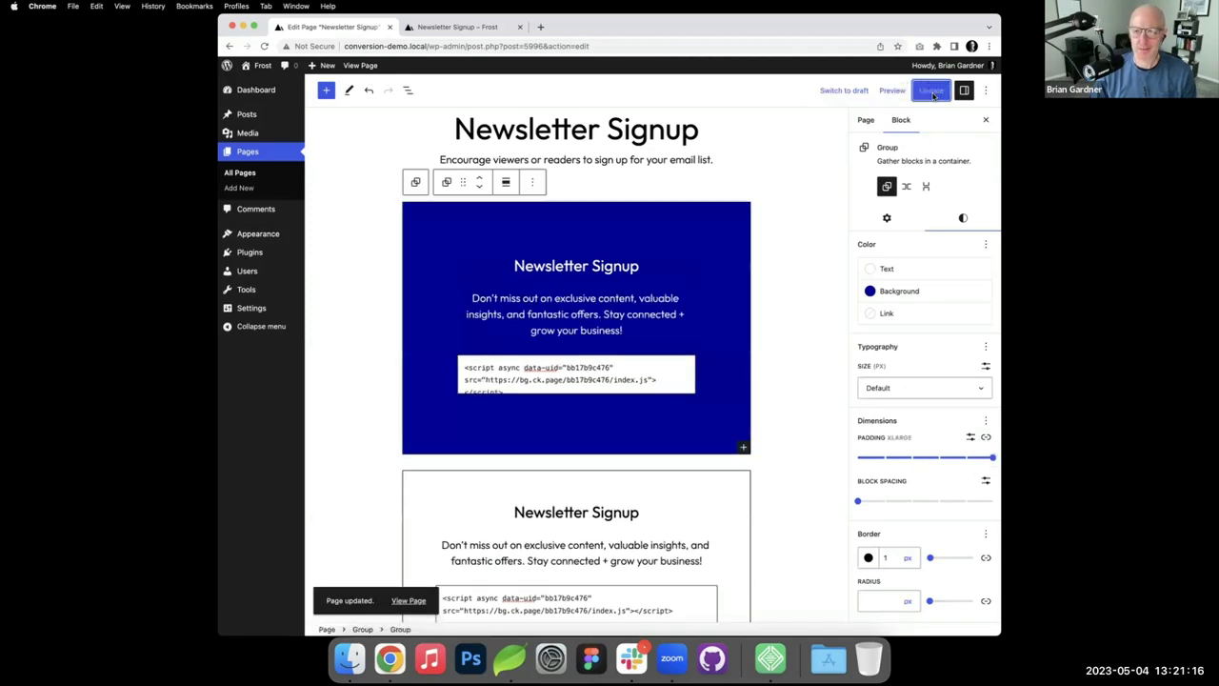
# Step: Duplicate the live Newsletter Signup page's tab
pyautogui.click(457, 27)
pyautogui.rightClick(457, 27)
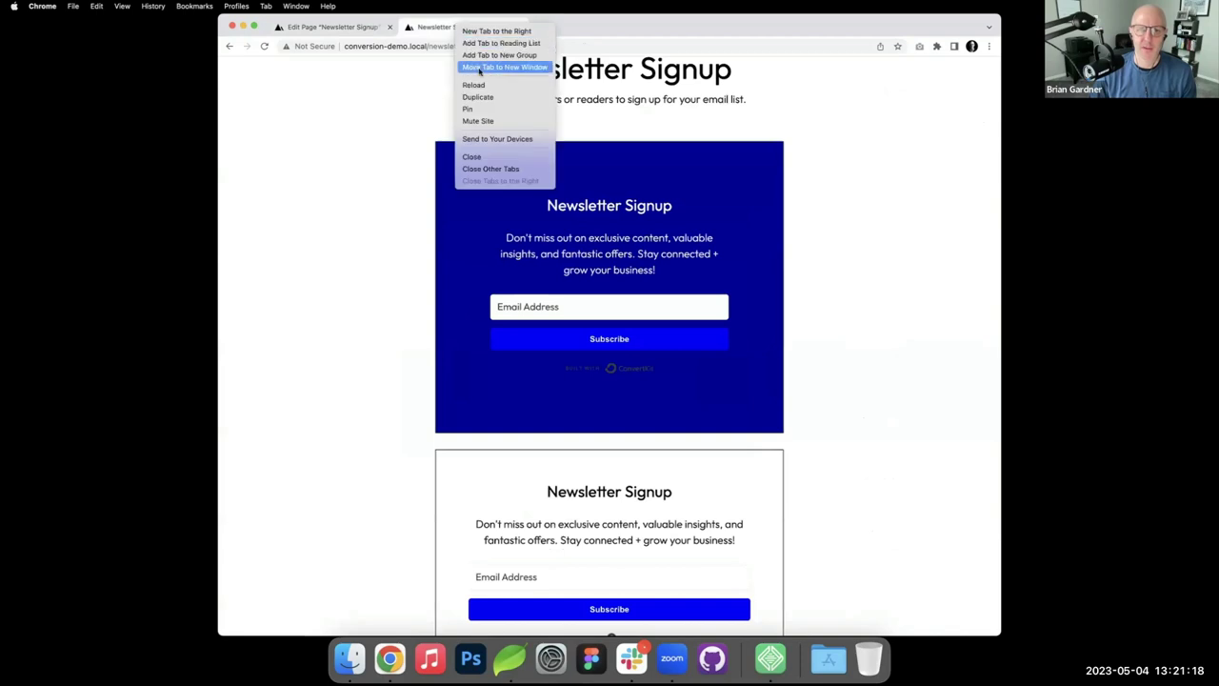
pyautogui.click(479, 97)
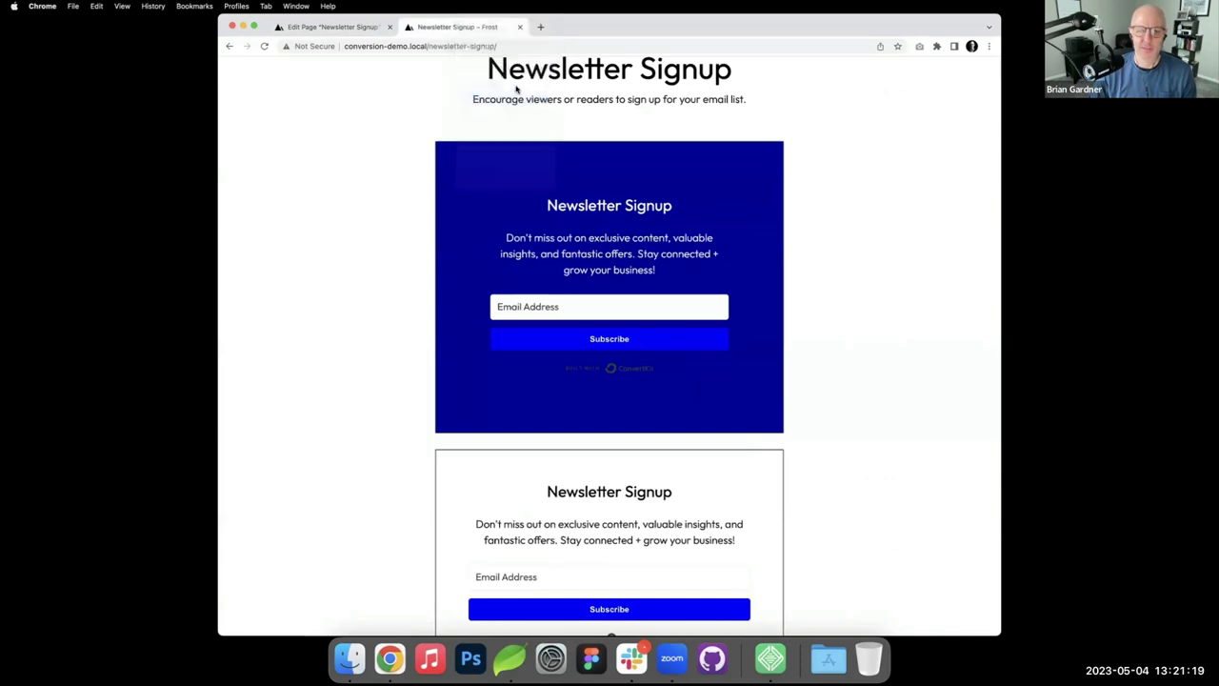
# Step: Inspect the blue signup group and jump to the x-large spacing preset behind its top padding
pyautogui.rightClick(629, 163)
pyautogui.click(677, 331)
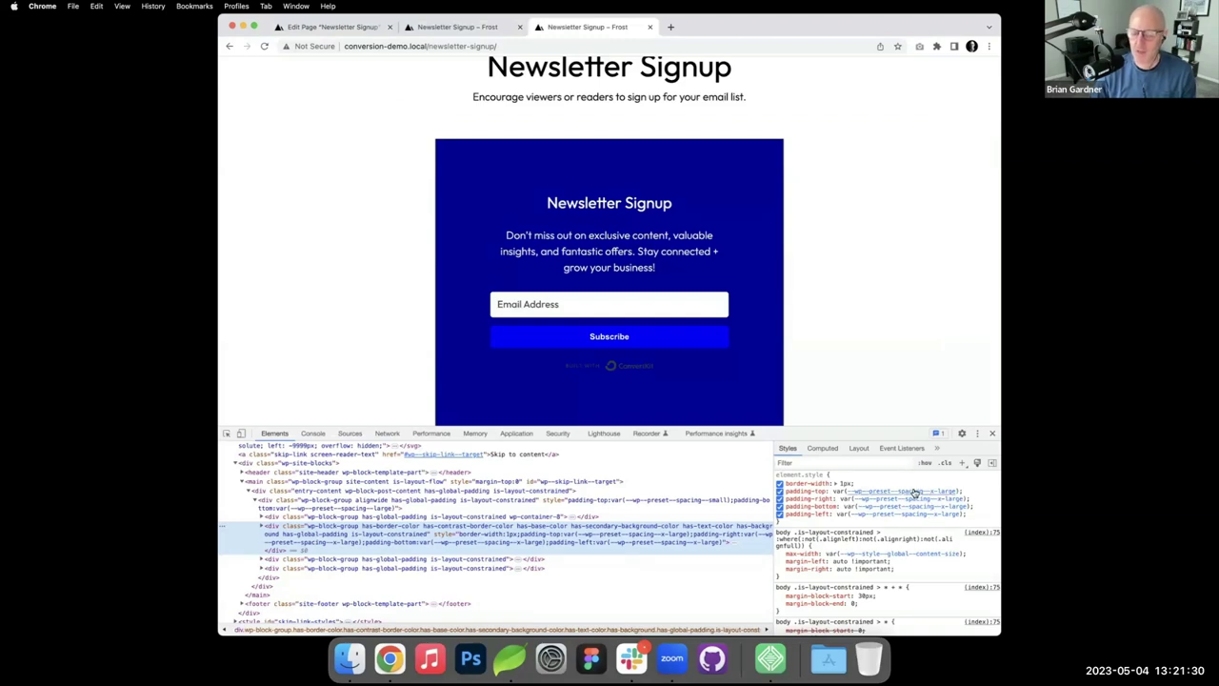
pyautogui.moveTo(915, 492)
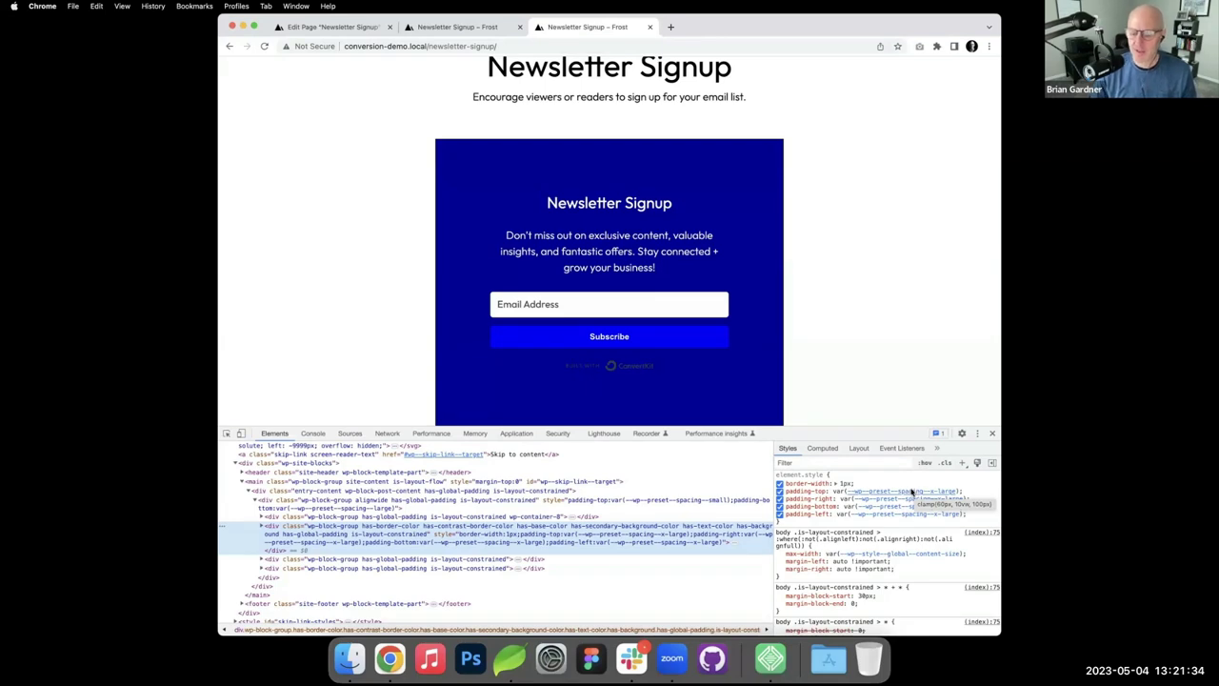
pyautogui.click(912, 491)
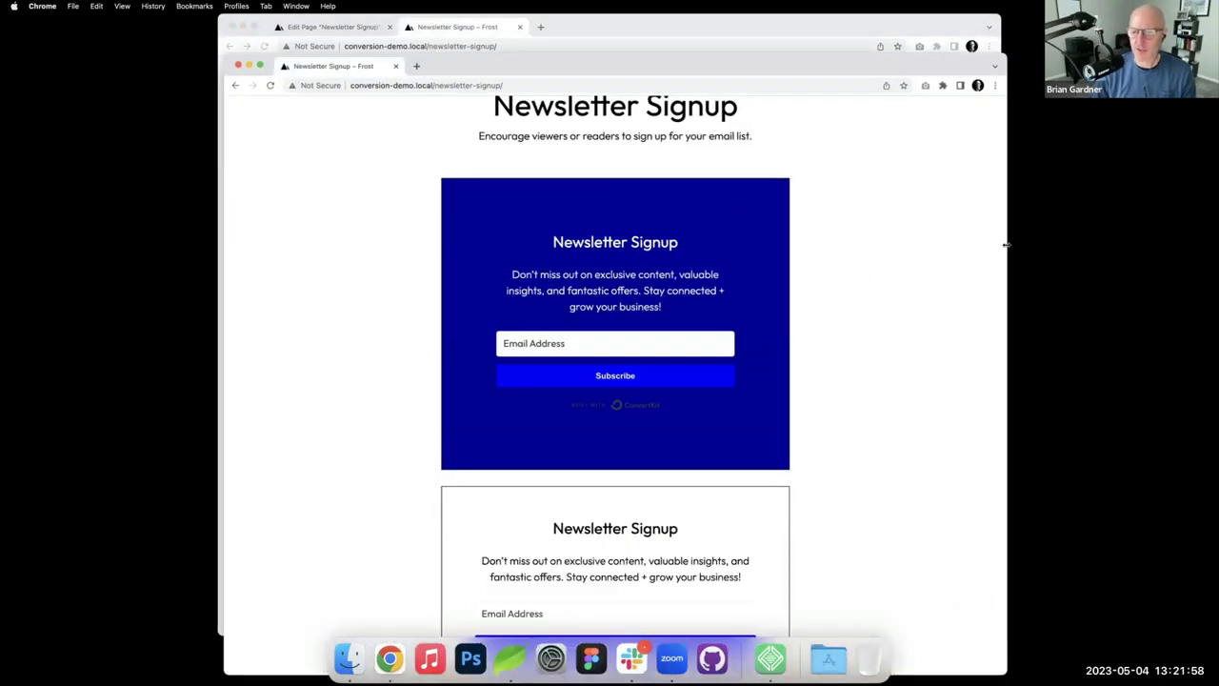
# Step: Narrow then widen the duplicate window to watch the signup group reflow, then close it
pyautogui.moveTo(1006, 246); pyautogui.dragTo(566, 258)
pyautogui.moveTo(552, 257); pyautogui.dragTo(544, 261)
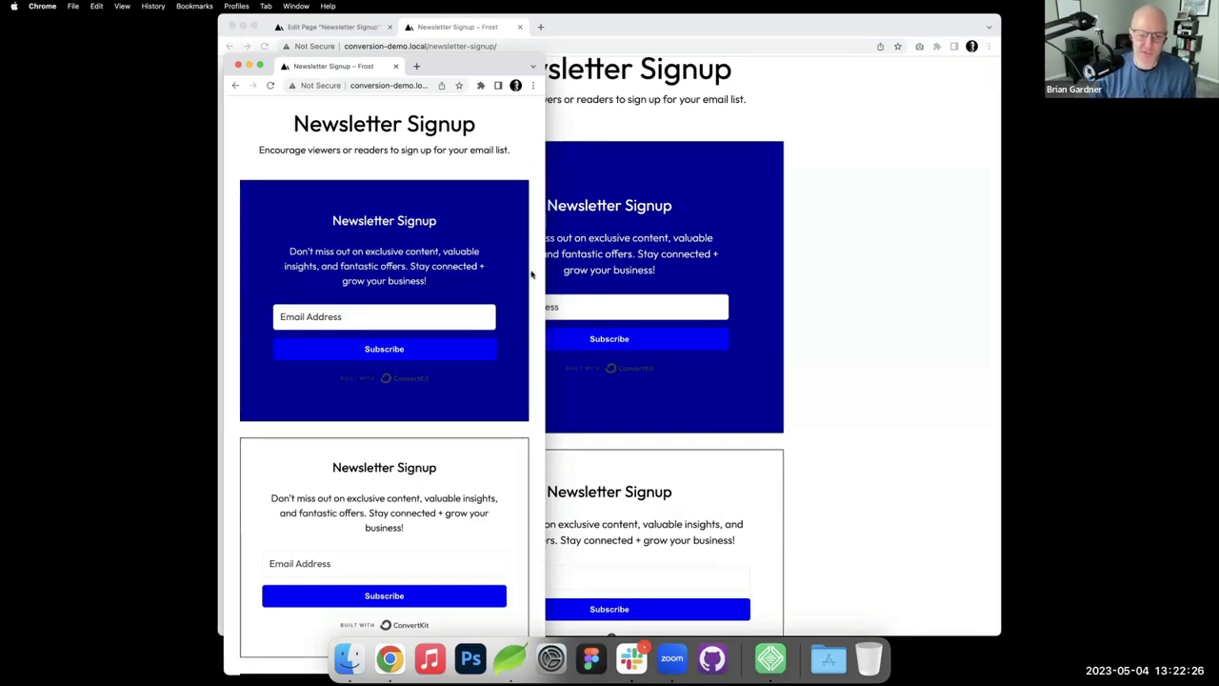
pyautogui.scroll(1, 552, 265)
pyautogui.scroll(-3, 480, 426)
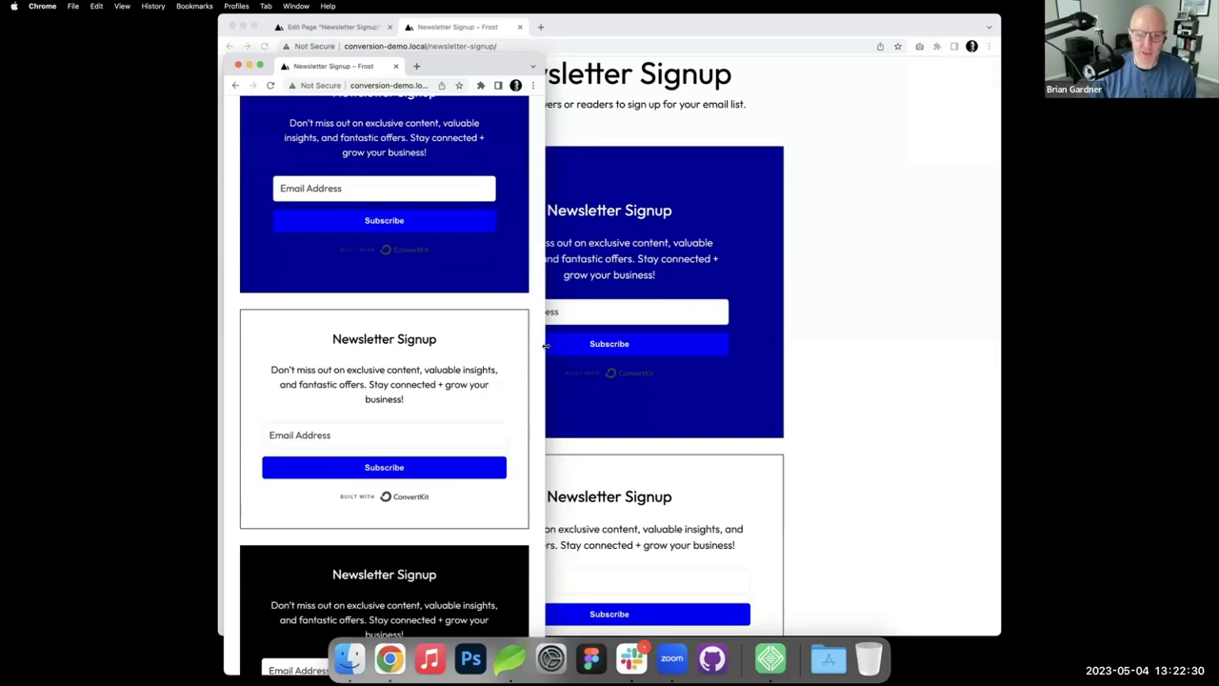
pyautogui.moveTo(544, 347); pyautogui.dragTo(983, 381)
pyautogui.click(396, 66)
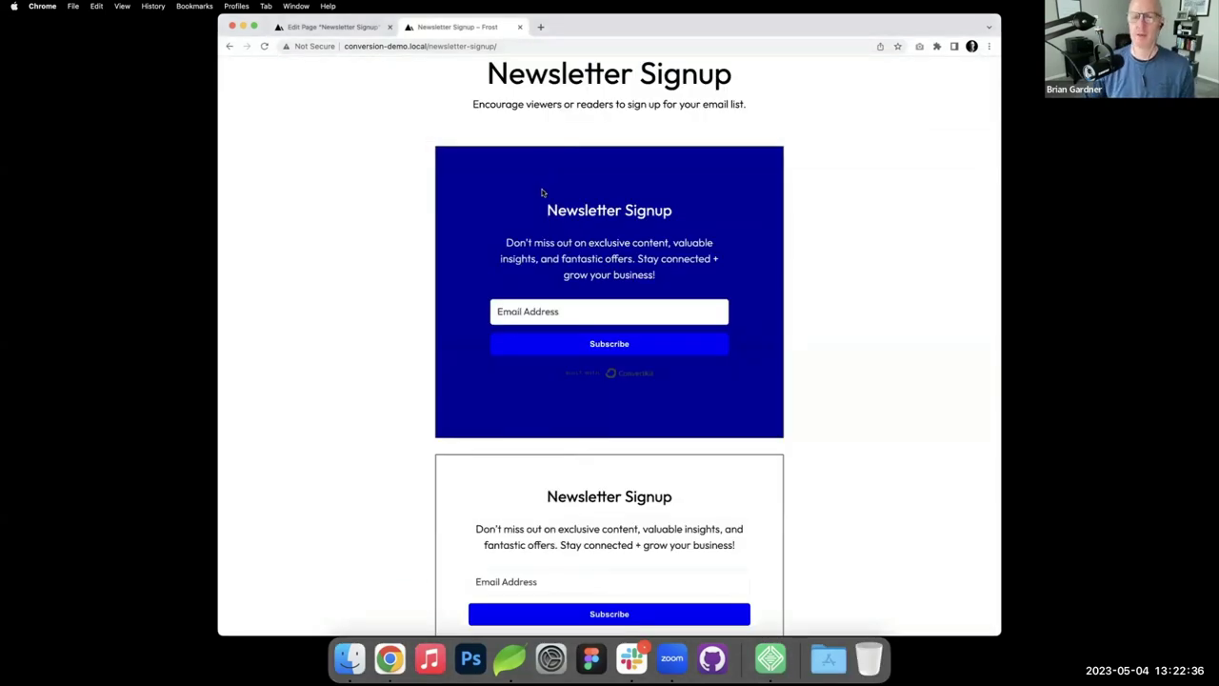
pyautogui.scroll(2, 541, 192)
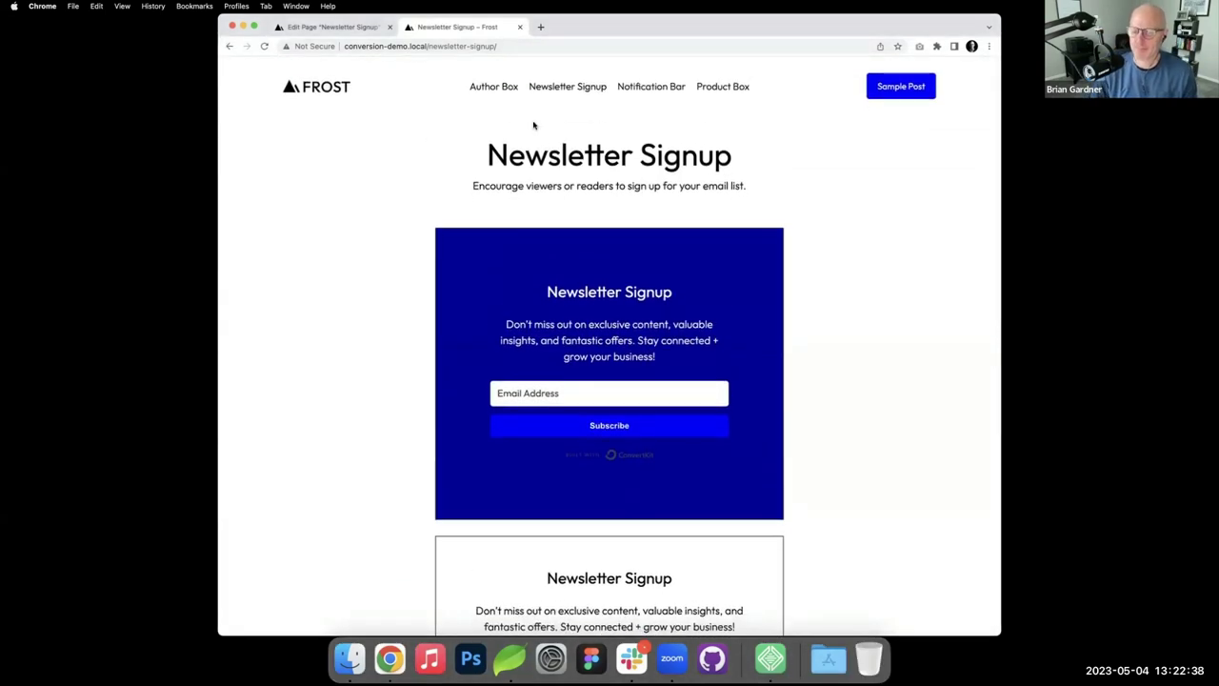